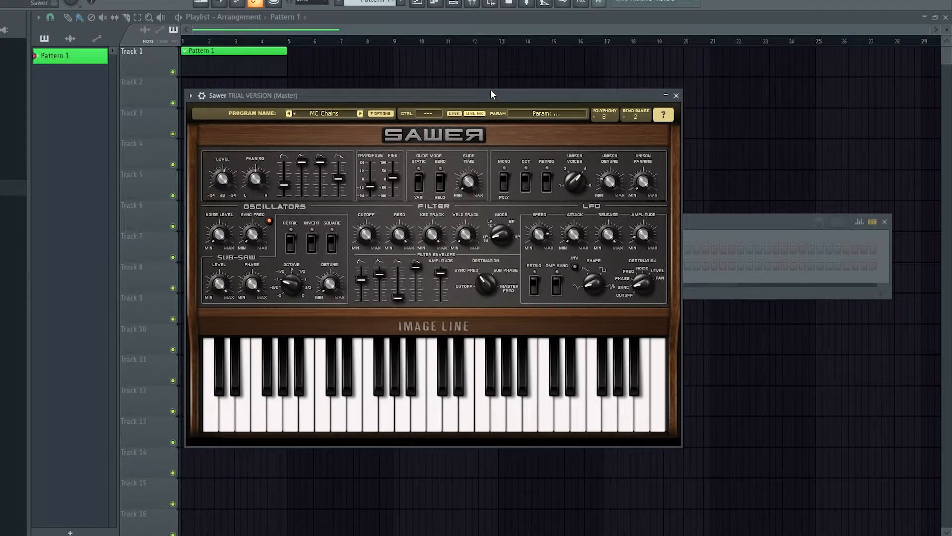
Step: Load the MC Organ preset from the Keys bank in the first Sawer instance and close the synth
click(318, 114)
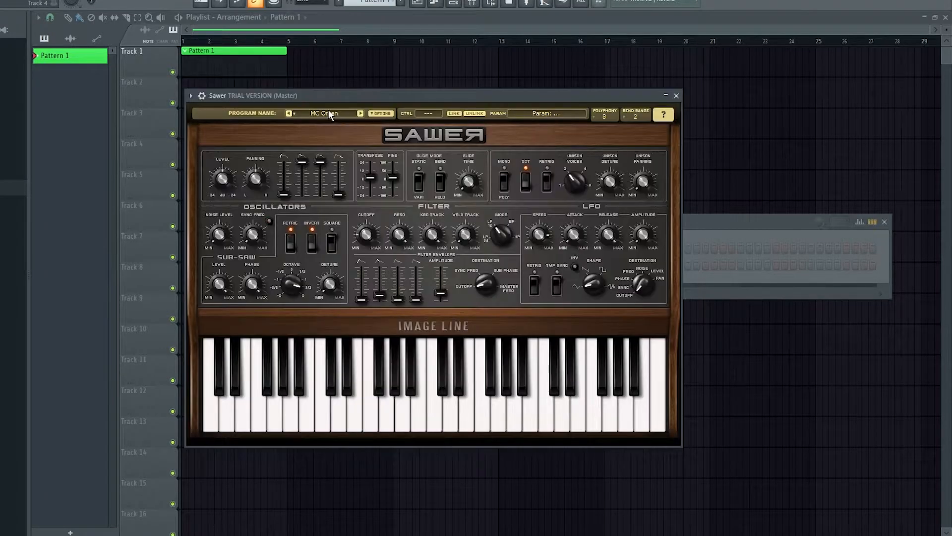
click(328, 113)
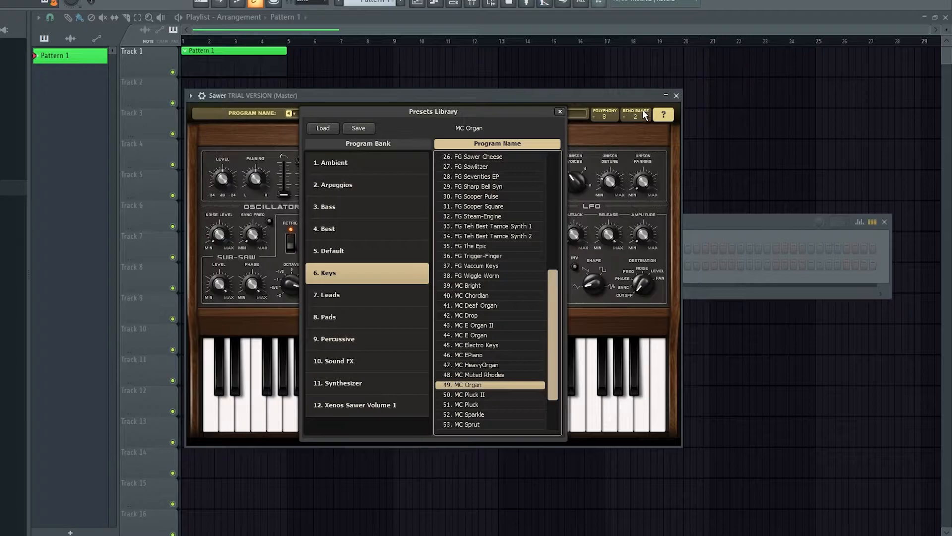
click(676, 95)
Step: Clone the Sawer channel and load the FG Vintage Vocal preset from the Pads bank in the copy
right_click(298, 270)
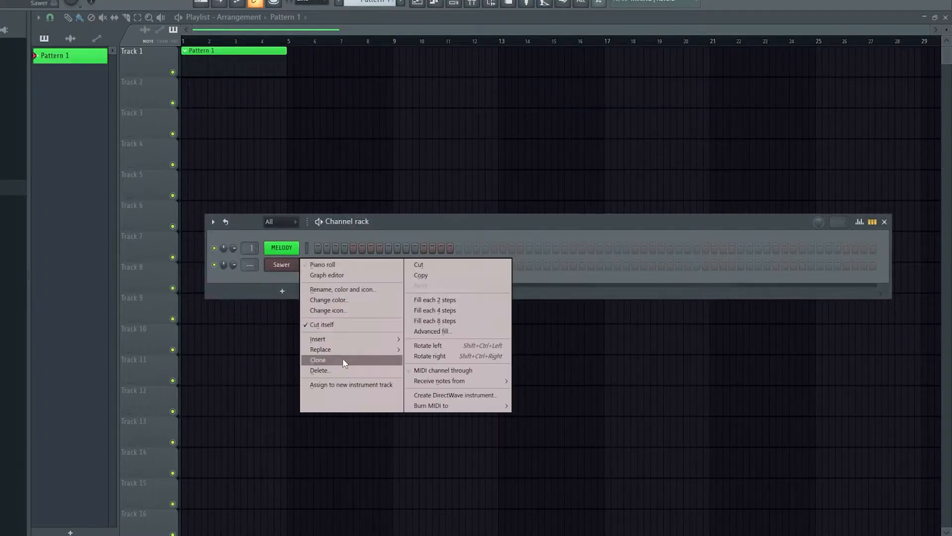
click(342, 359)
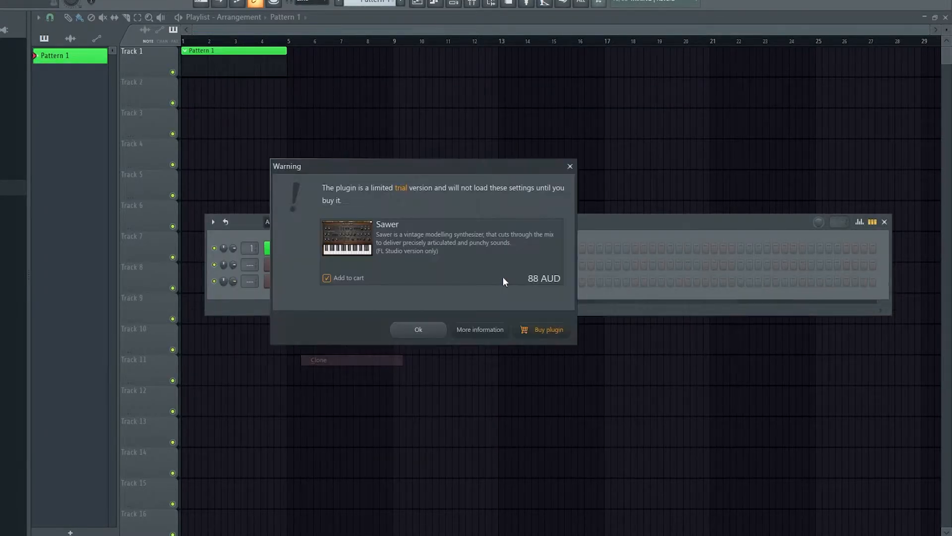
click(419, 328)
click(342, 127)
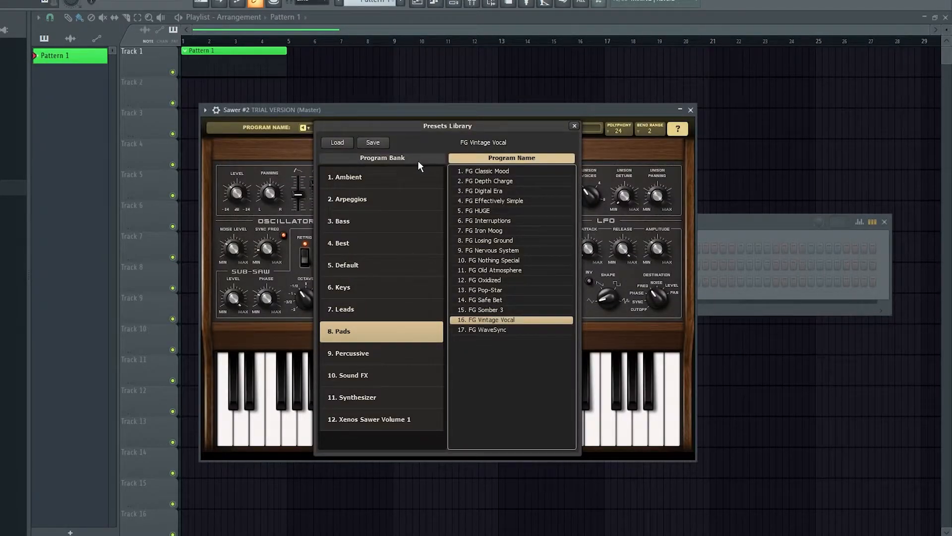
click(690, 110)
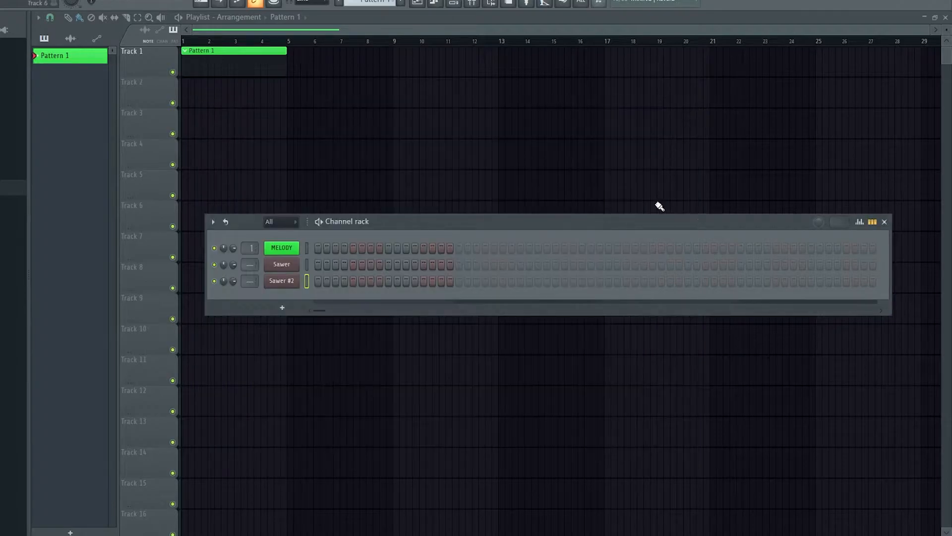
Step: Clone the Sawer #2 channel and load the FG Angels Breath preset from the Arpeggios bank in the copy
right_click(296, 279)
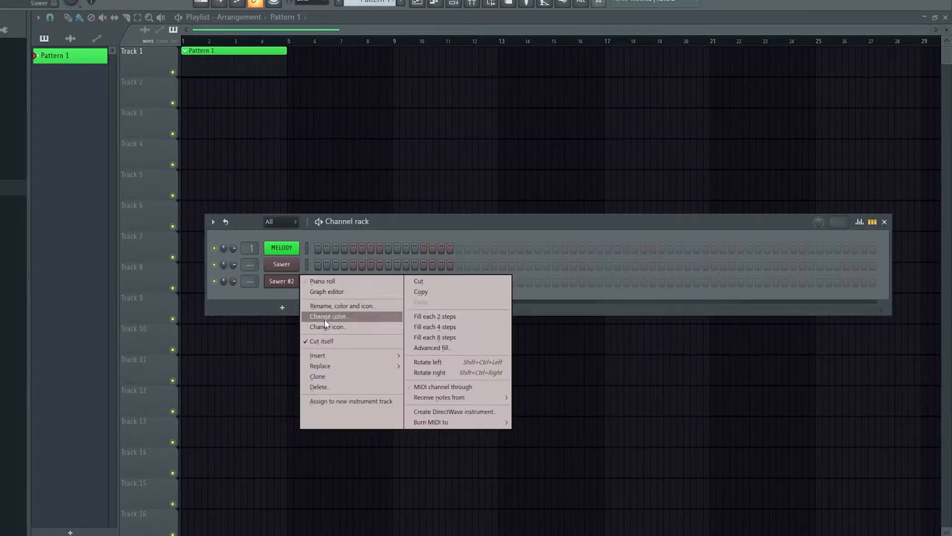
click(323, 376)
click(418, 329)
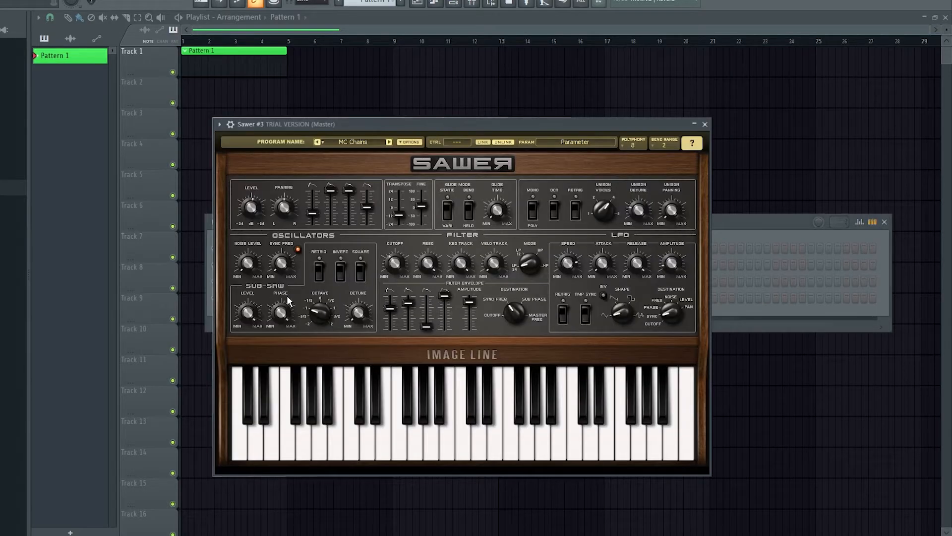
click(344, 141)
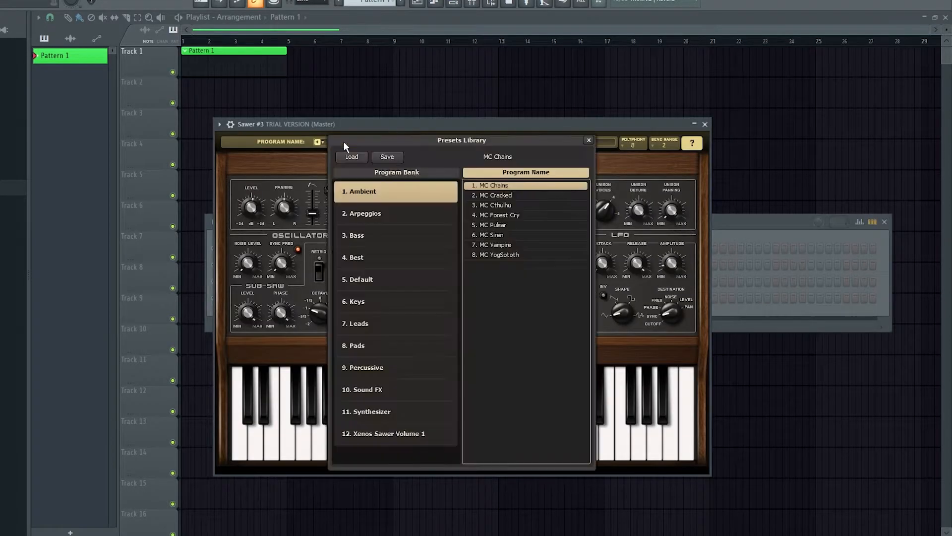
click(380, 218)
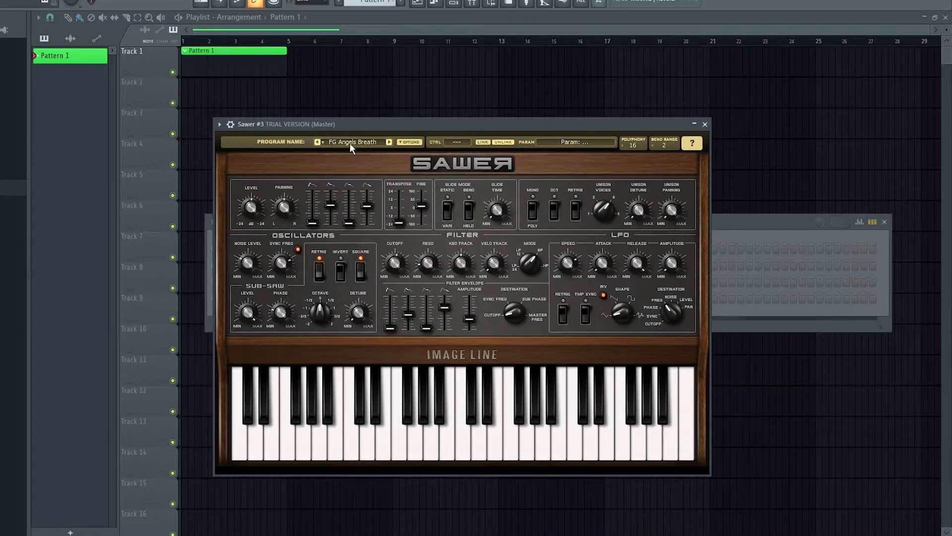
click(350, 142)
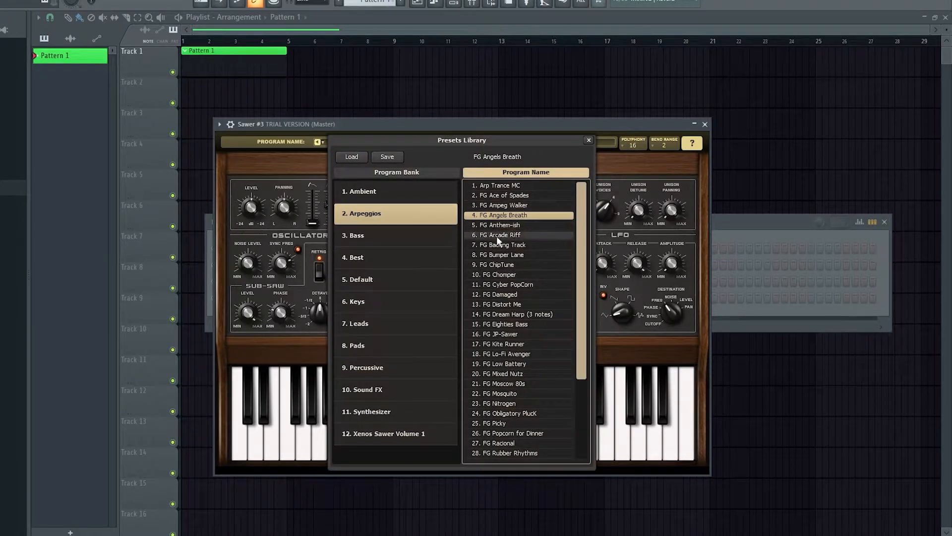
click(623, 182)
click(704, 124)
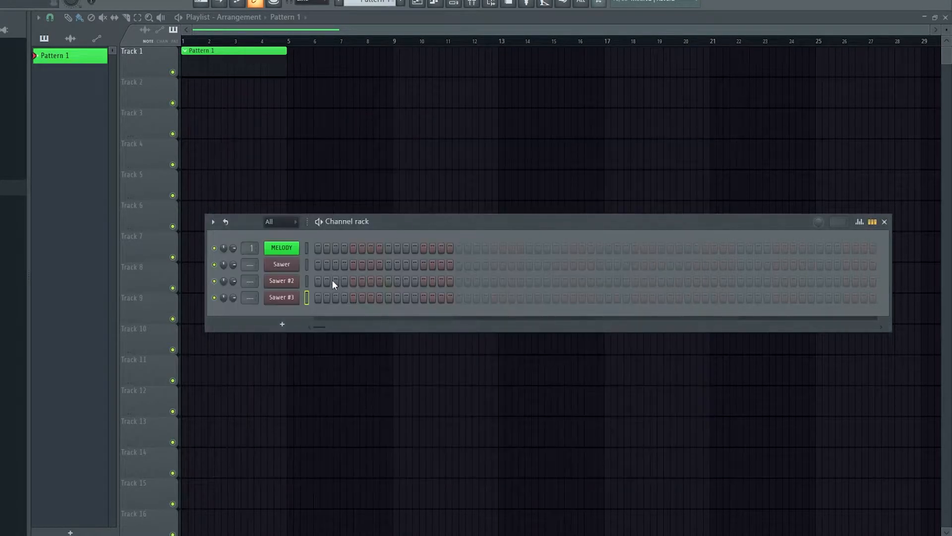
Step: Open the first Sawer channel's piano roll and play back its four-bar chord progression
right_click(293, 264)
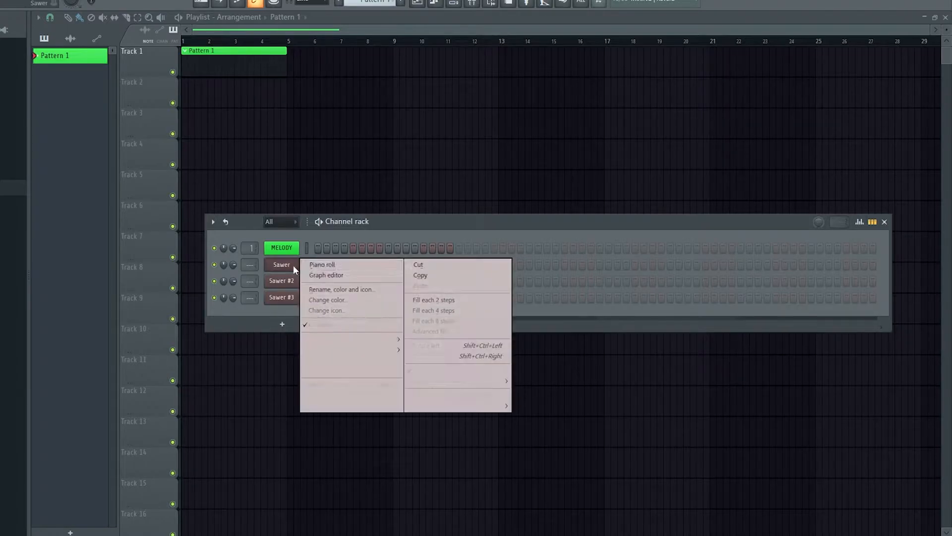
click(332, 265)
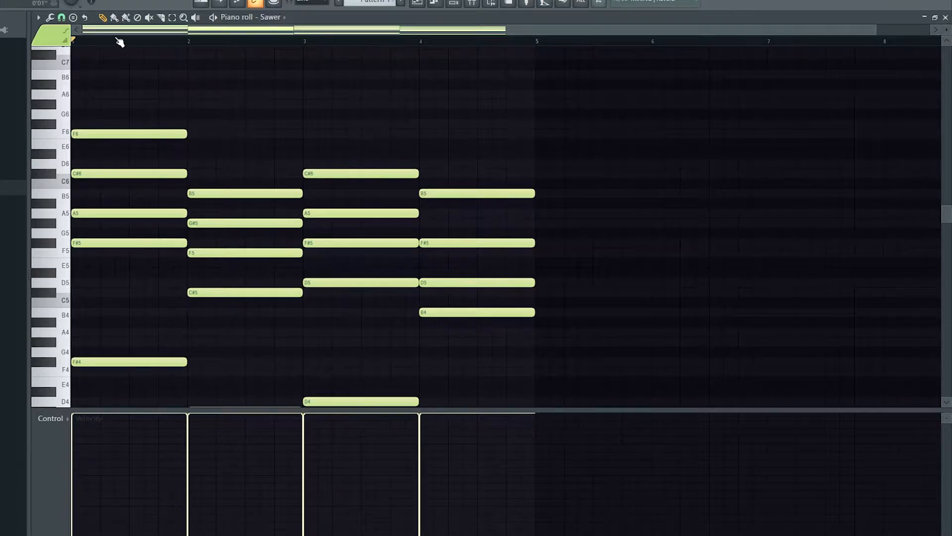
scroll(168, 130, down, 3)
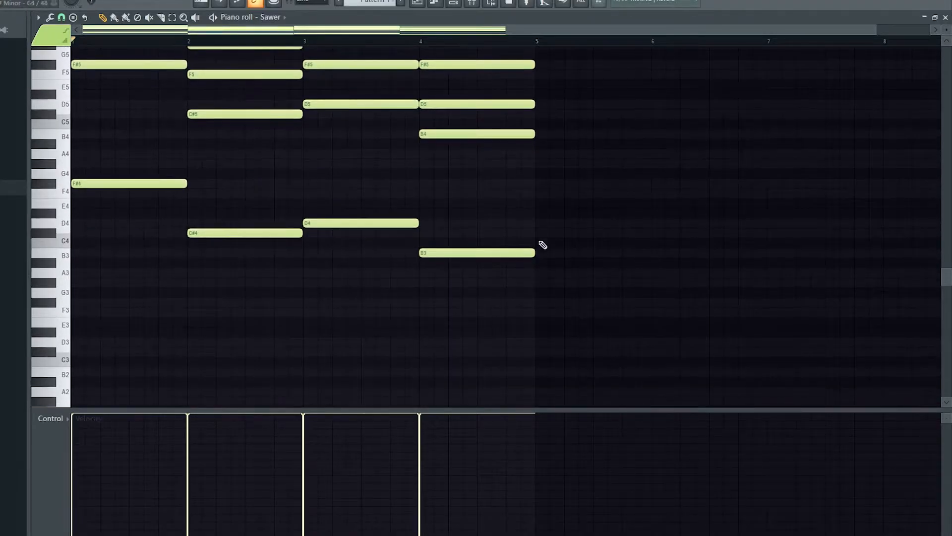
scroll(401, 162, up, 3)
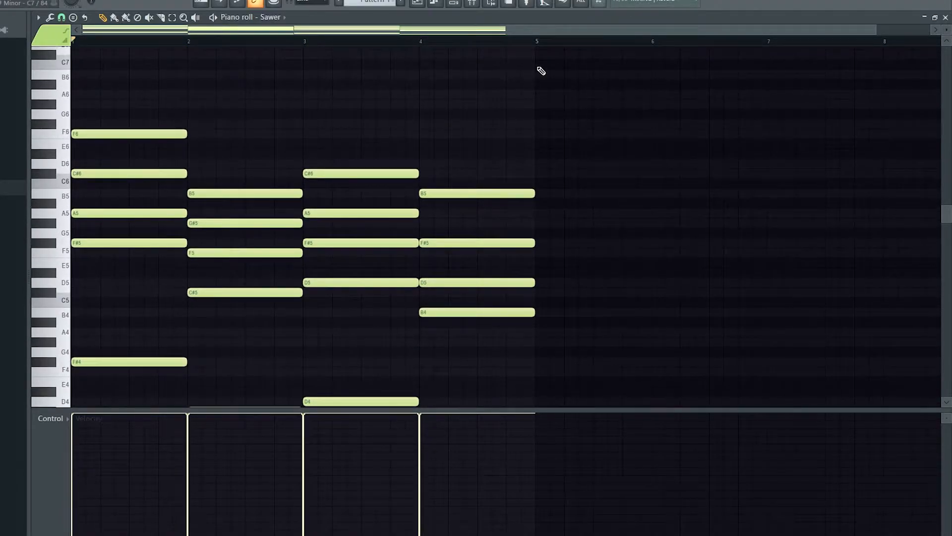
key(space)
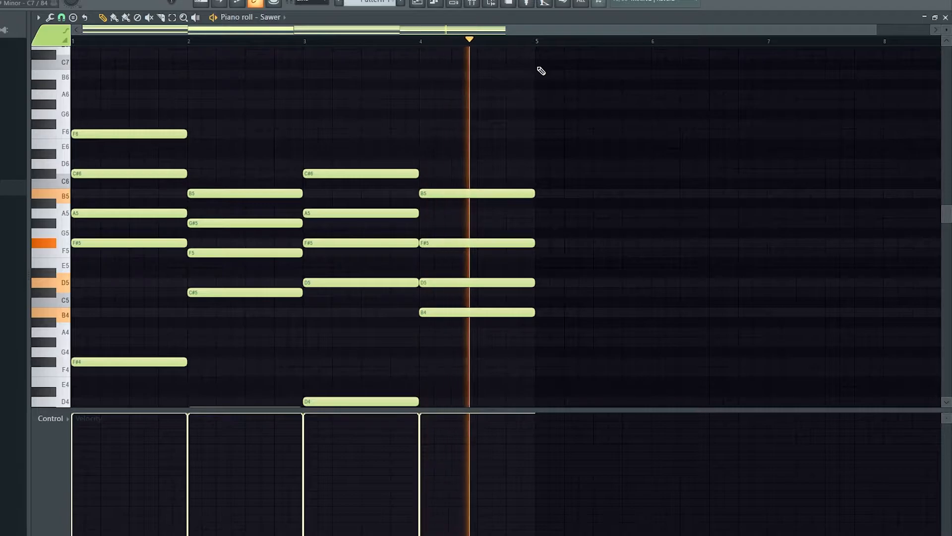
key(space)
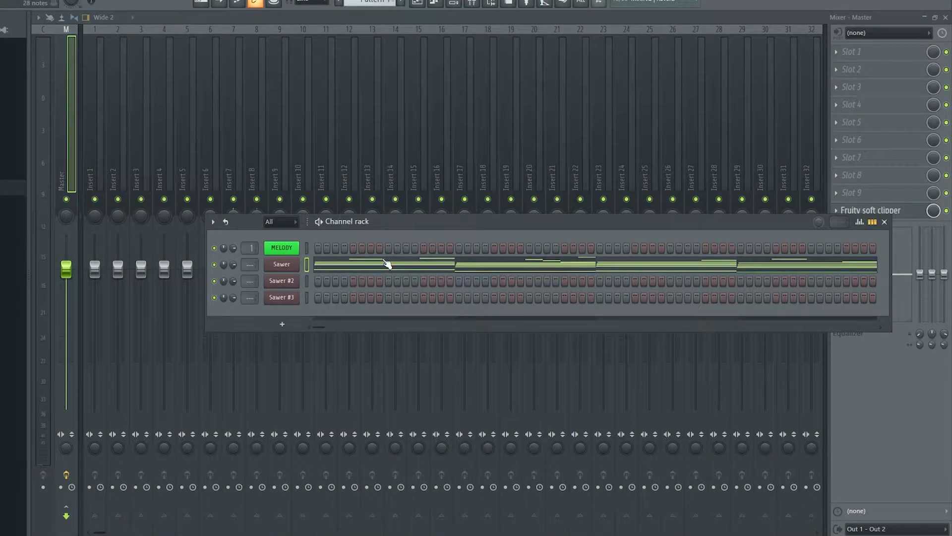
Step: Reopen the first Sawer channel's piano roll and examine its chords, bass notes and the melody notes above them
click(385, 261)
scroll(93, 138, up, 6)
scroll(213, 205, down, 6)
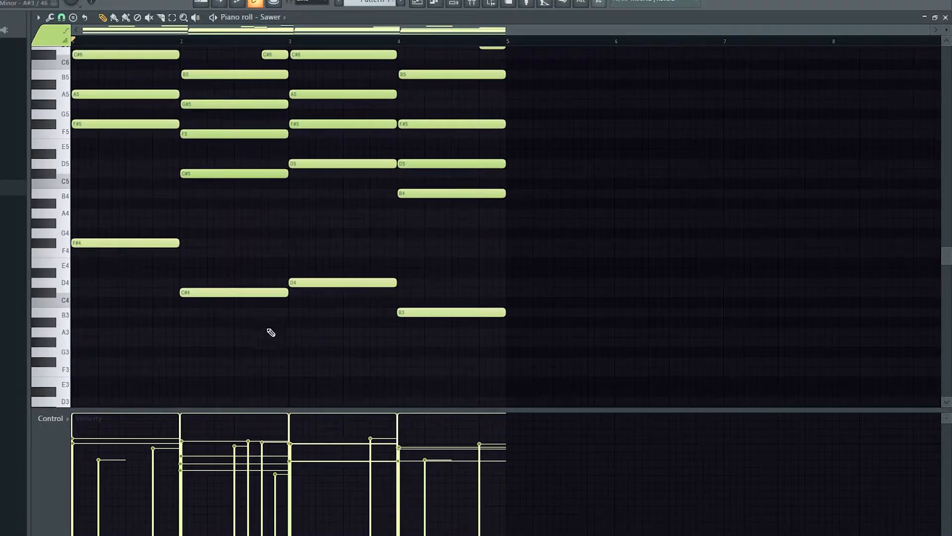
scroll(302, 337, down, 2)
scroll(310, 329, up, 5)
scroll(185, 330, down, 1)
drag(111, 268, 225, 263)
Step: Open the first Sawer synth to check its master attack setting, then close it
click(454, 4)
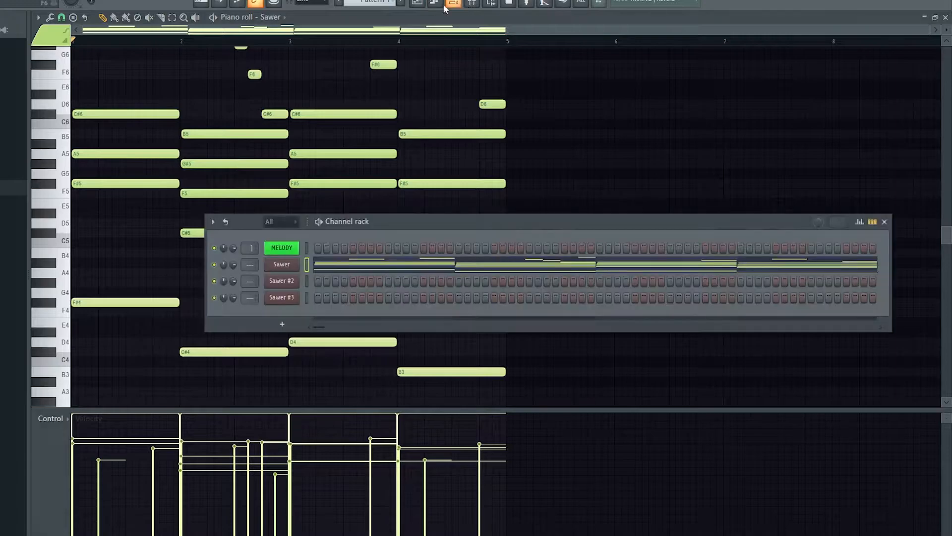
click(284, 264)
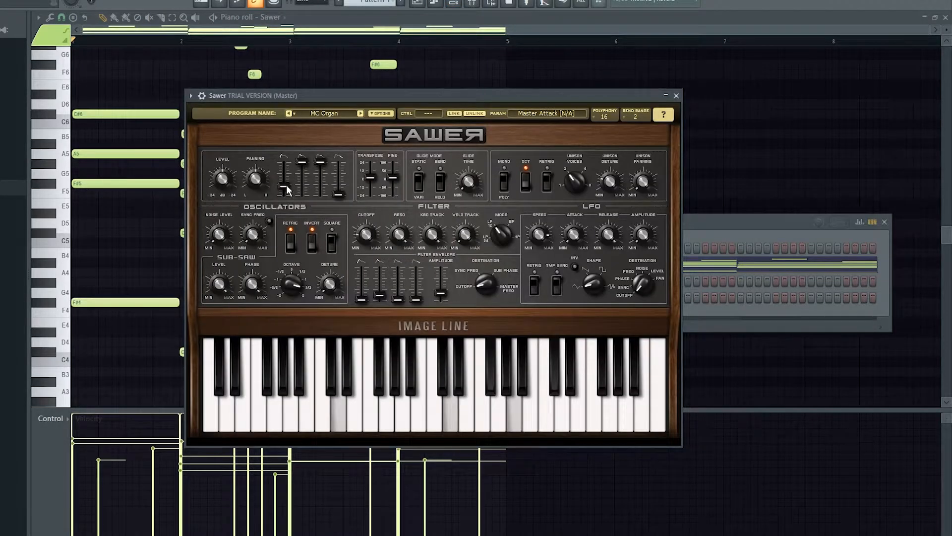
key(Escape)
click(676, 96)
Step: Play back the Sawer pattern with its chords and melody in the piano roll
click(214, 38)
scroll(508, 146, up, 3)
scroll(507, 146, down, 2)
key(space)
drag(947, 30, 946, 39)
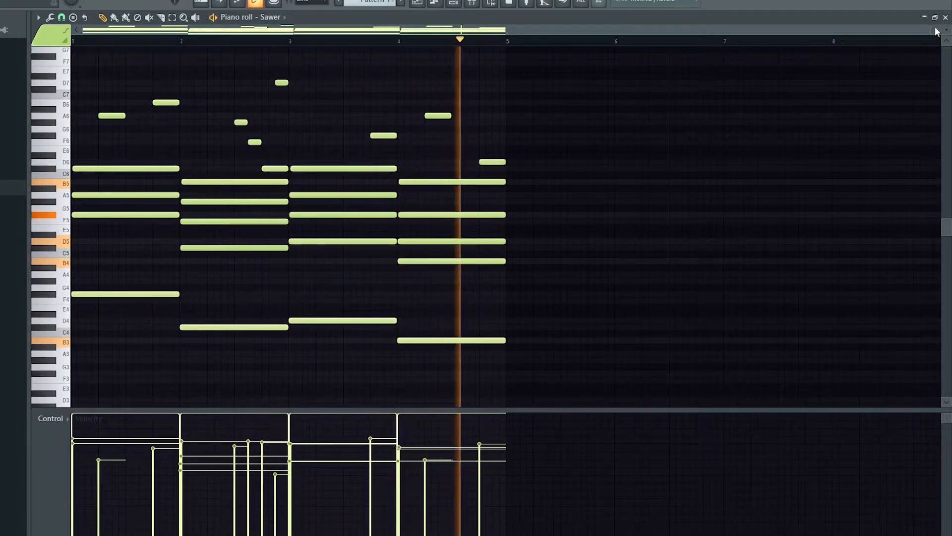
key(space)
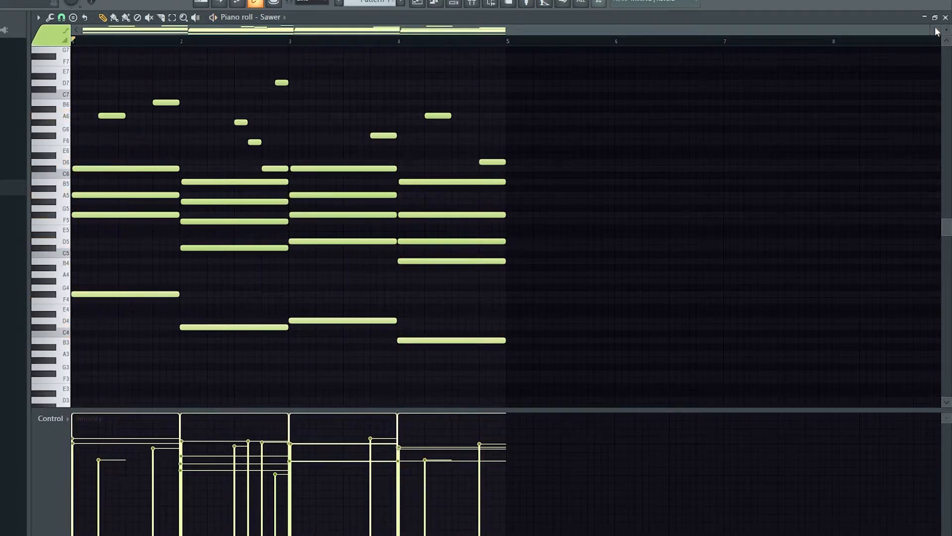
click(454, 2)
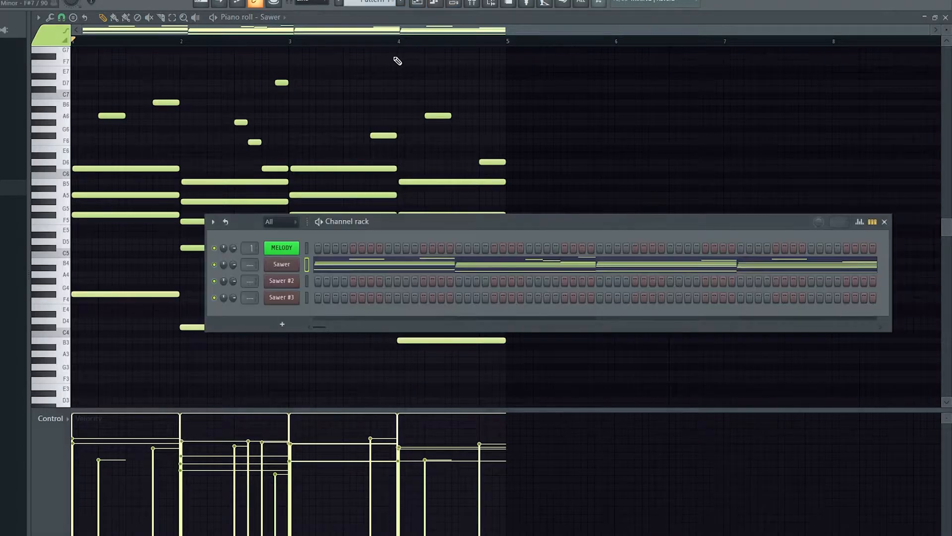
click(382, 28)
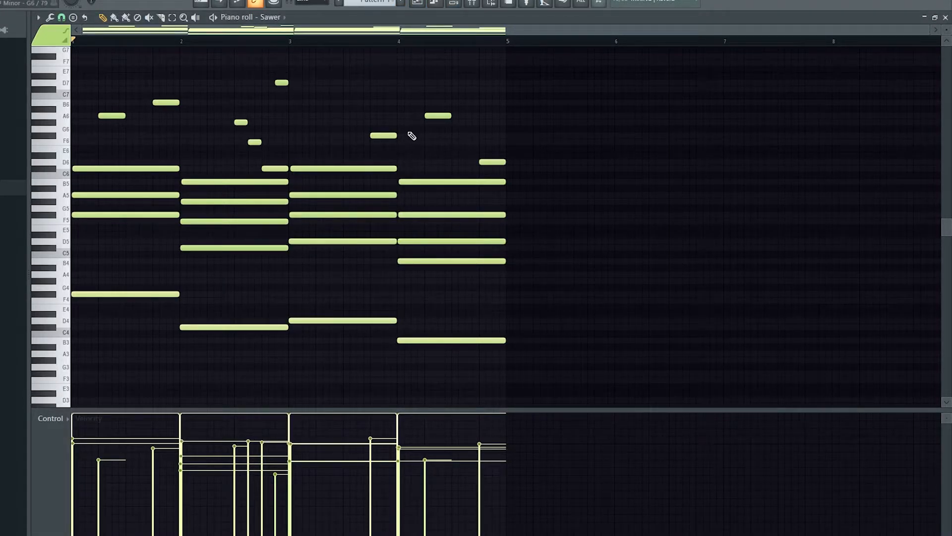
scroll(244, 149, up, 2)
drag(465, 30, 417, 30)
drag(949, 31, 950, 26)
scroll(486, 94, down, 2)
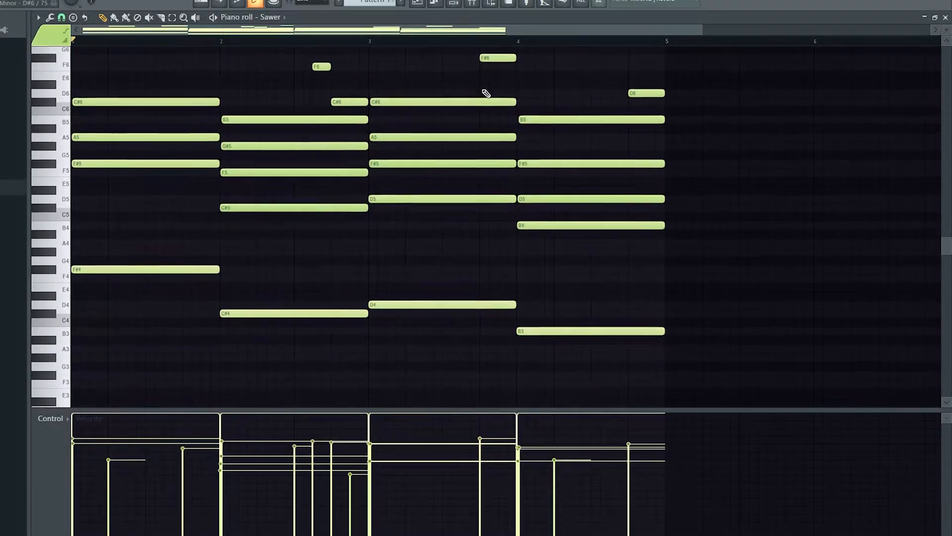
scroll(521, 105, up, 3)
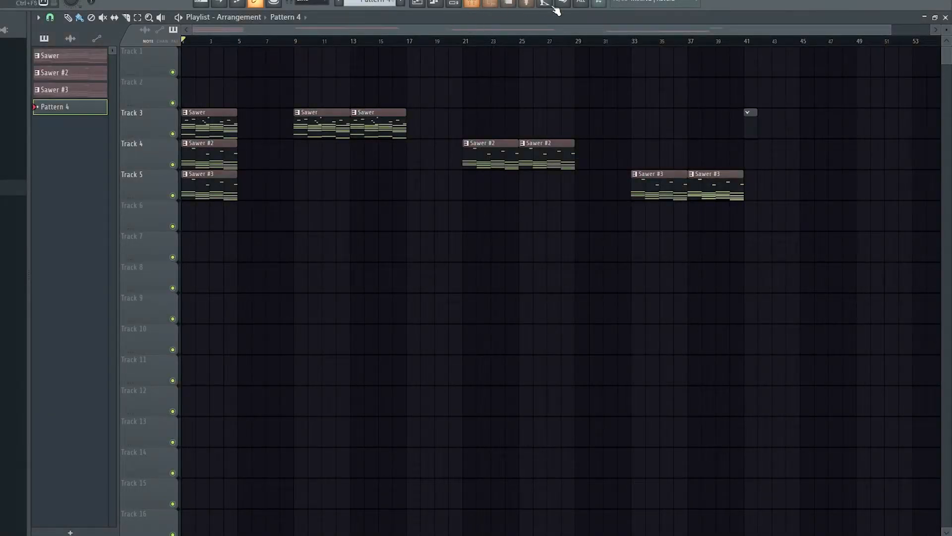
Step: Arm the Master mixer track and render the full song to a stereo 32-bit float WAV clip
click(472, 4)
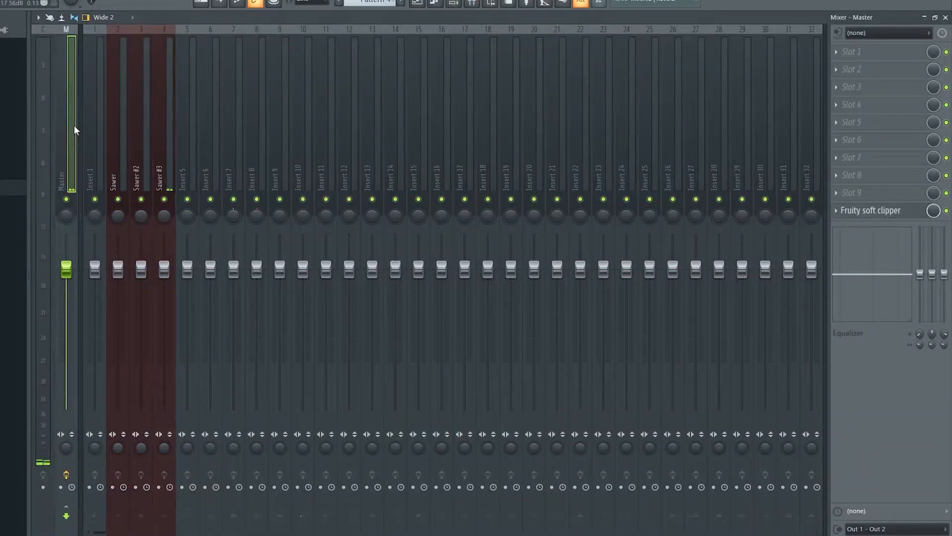
click(61, 487)
key(alt+r)
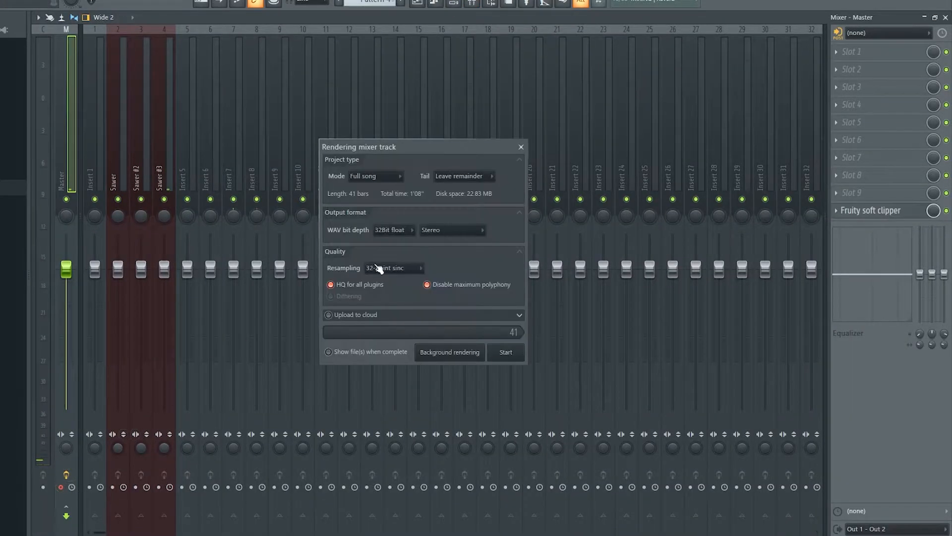
click(502, 359)
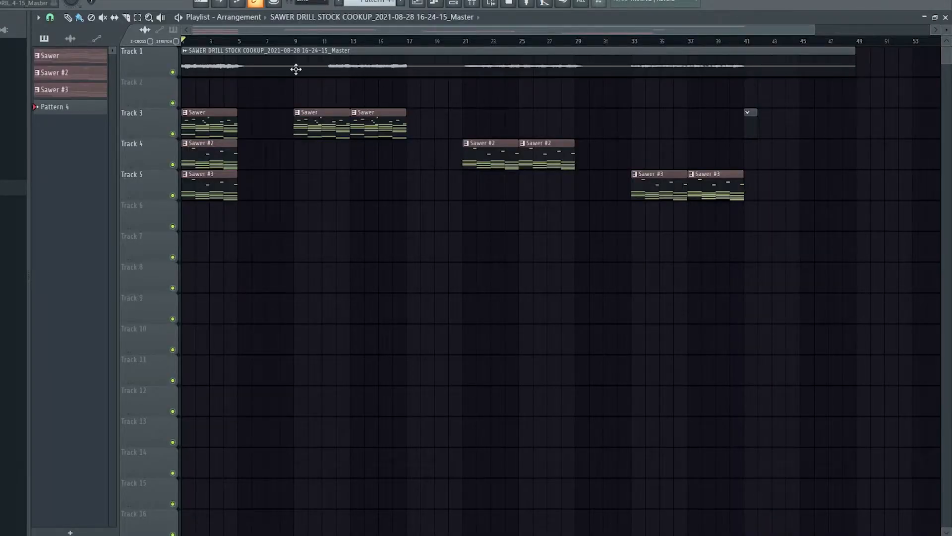
Step: Move the playhead along the playlist to check the rendered master clip against the separate Sawer sections
click(745, 35)
drag(749, 34, 351, 40)
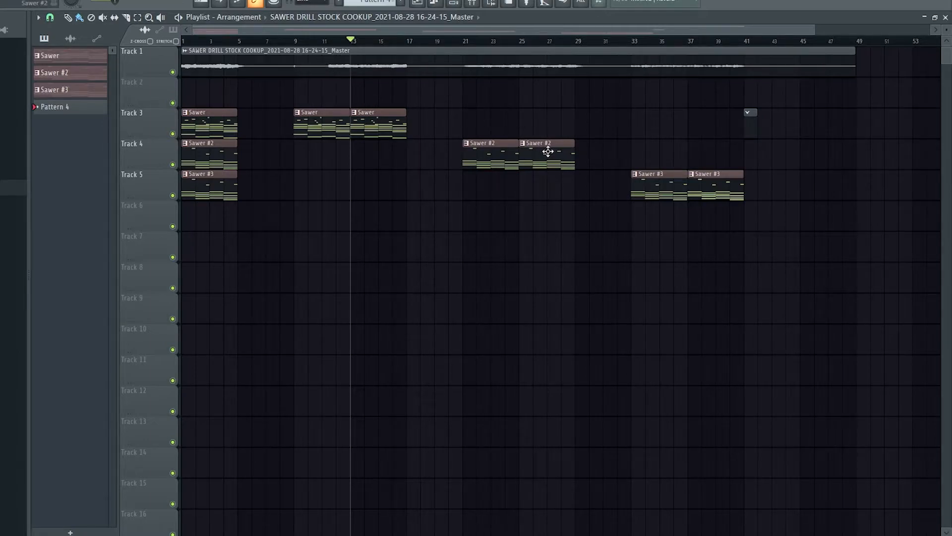
click(594, 42)
drag(597, 45, 514, 81)
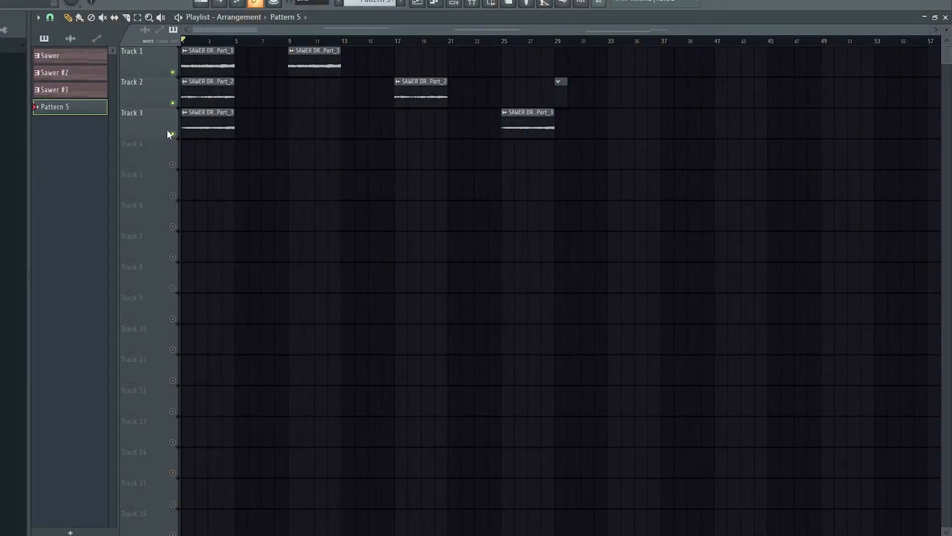
Step: Select the three sliced audio part channels and route them to free mixer tracks 5 to 7
click(472, 3)
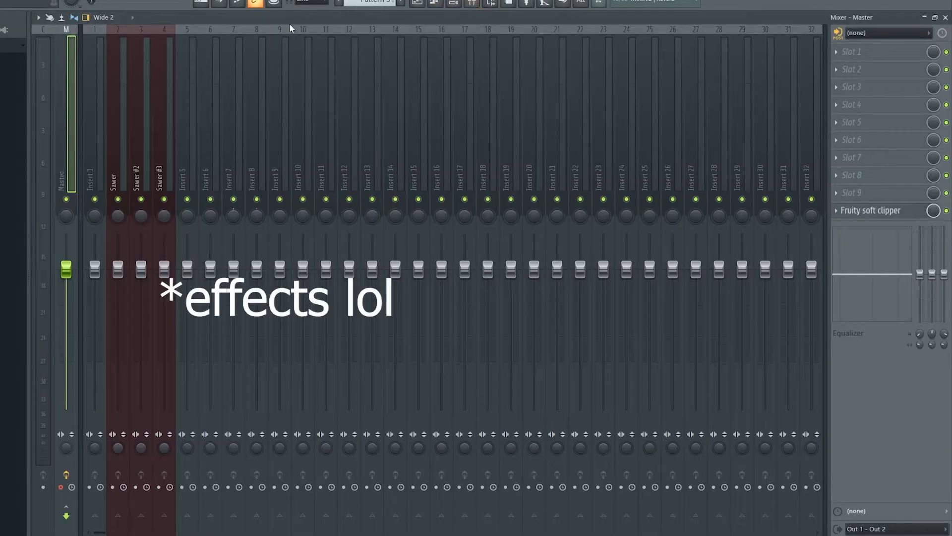
click(453, 3)
click(306, 330)
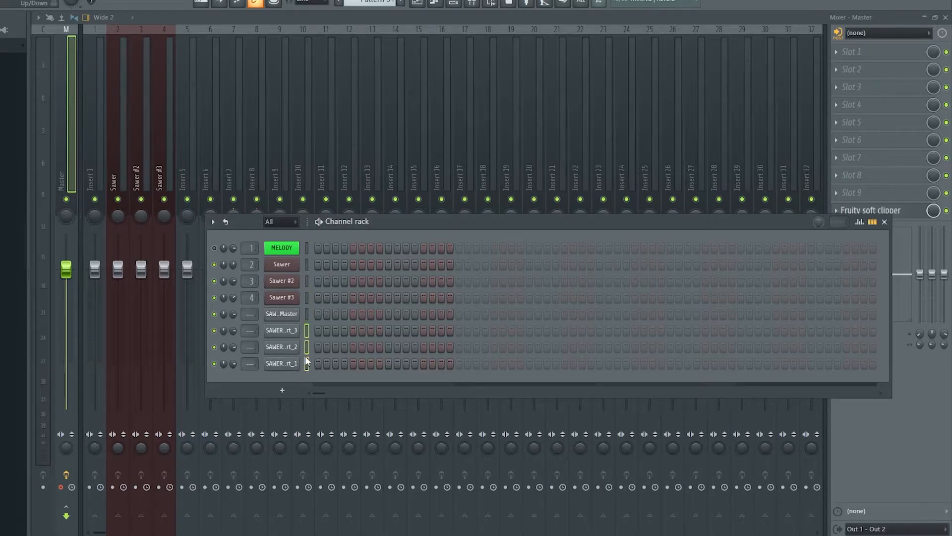
key(ctrl+l)
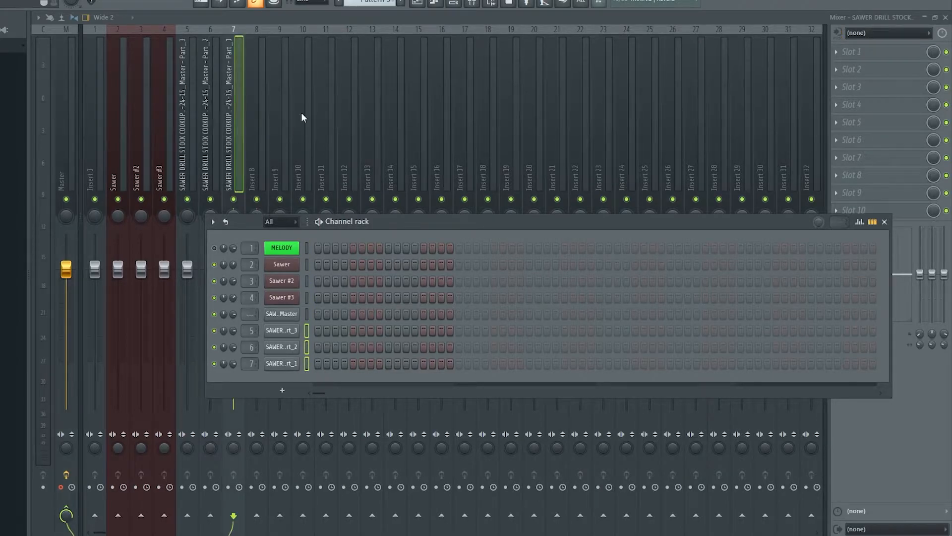
Step: Load Fruity Parametric EQ 2 into effect slot 3 of mixer track 5, which carries Part_3
key(F6)
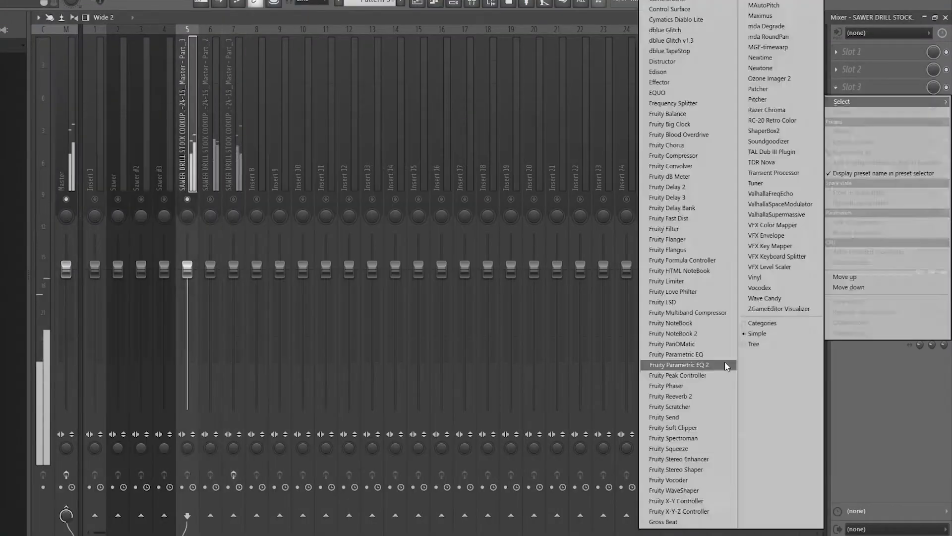
click(725, 366)
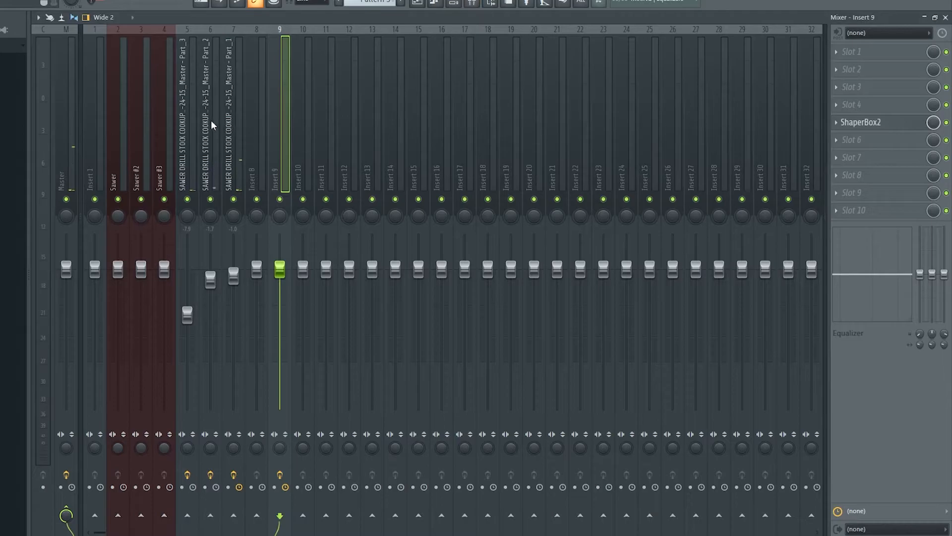
Step: Examine the settings of both Fruity Parametric EQ 2 instances and ValhallaSupermassive on the Part_3 mixer track
click(195, 121)
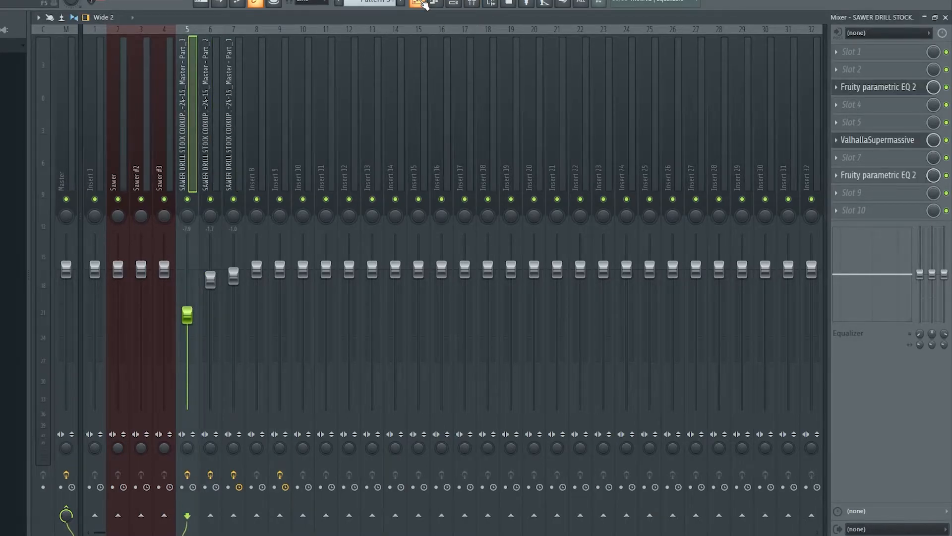
click(876, 88)
click(866, 143)
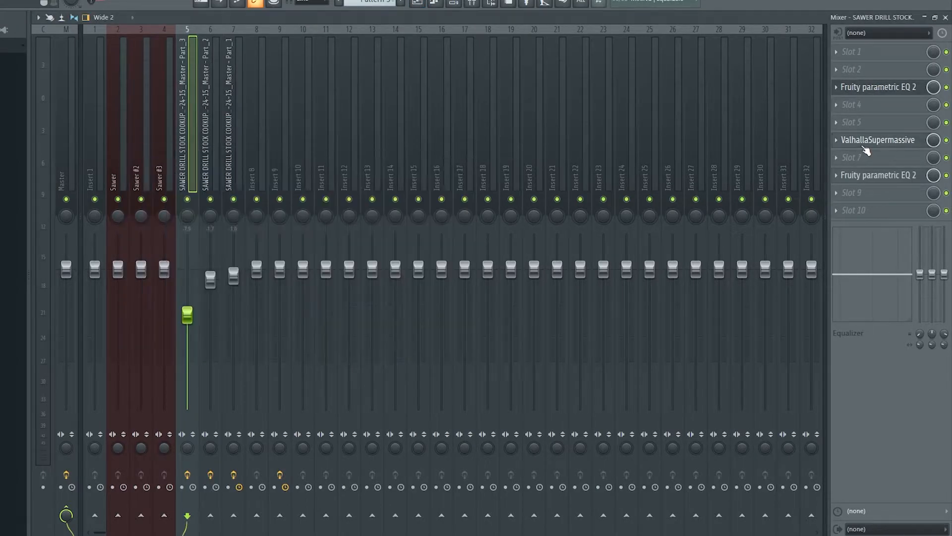
click(883, 177)
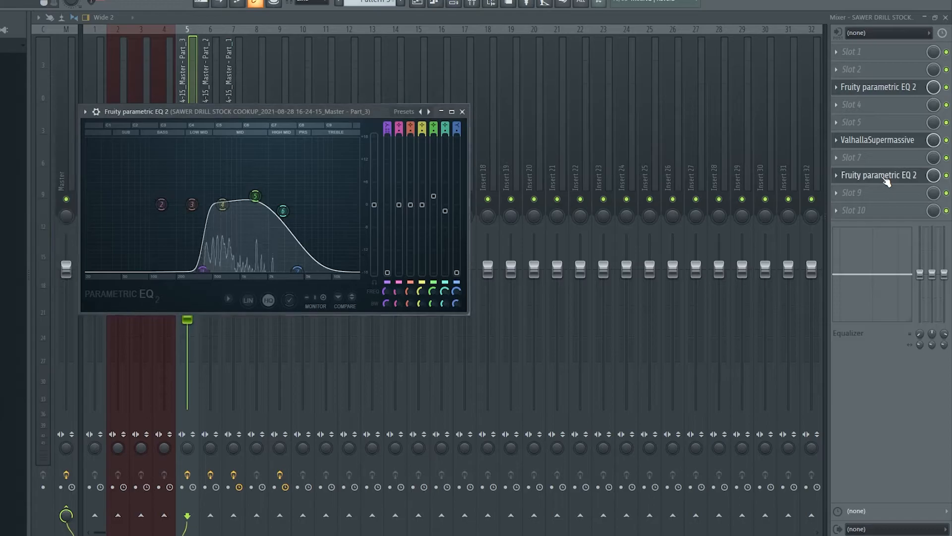
Step: Examine the Fruity Parametric EQ 2 curves on the Part_2 and Part_1 mixer tracks, plus RC-20 Retro Color on Part_1
click(221, 67)
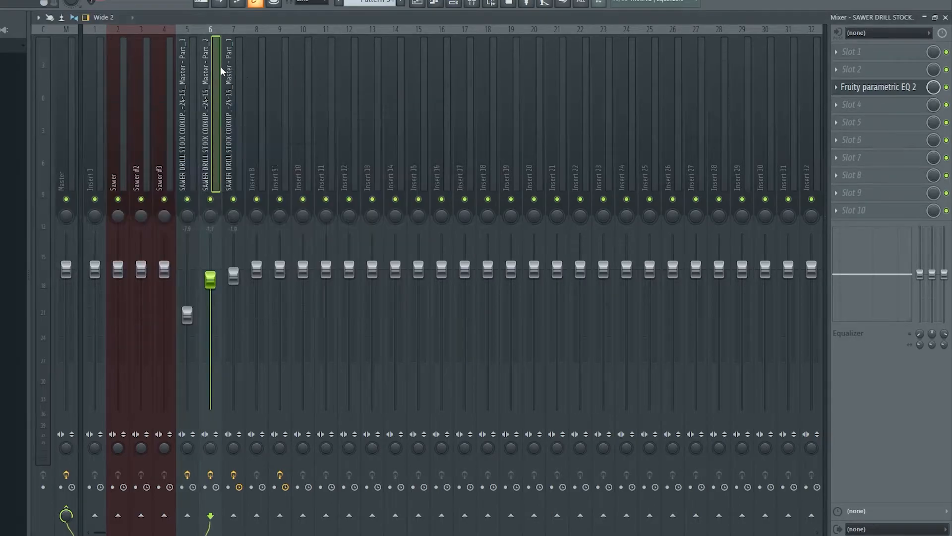
click(839, 88)
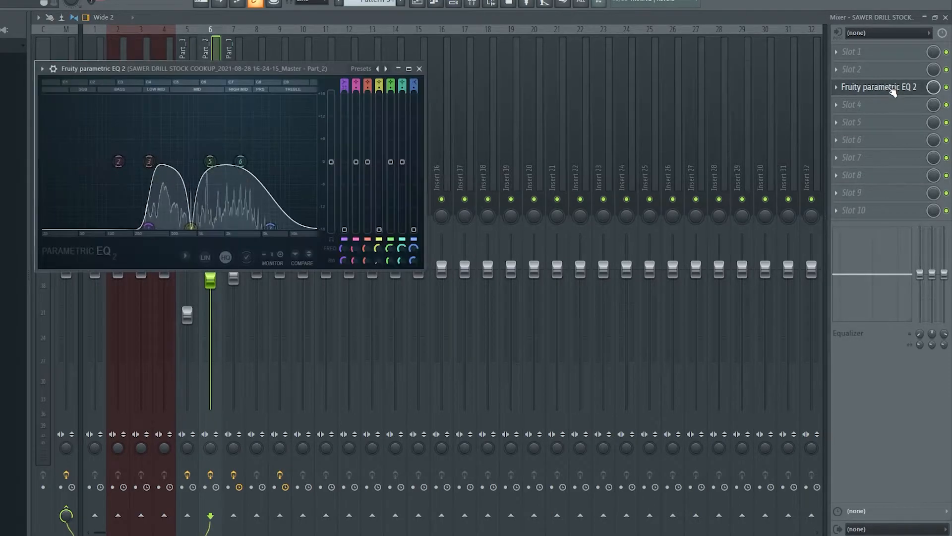
click(420, 69)
click(234, 84)
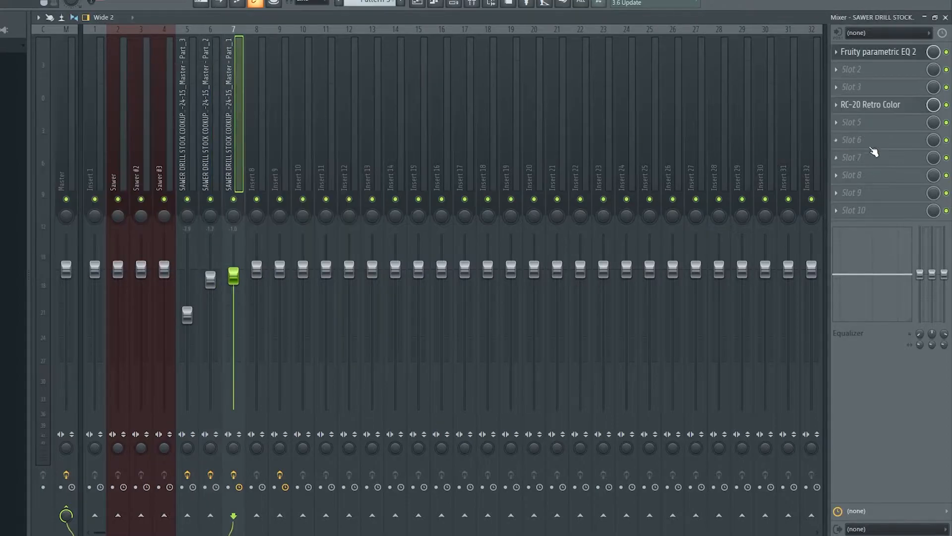
click(869, 57)
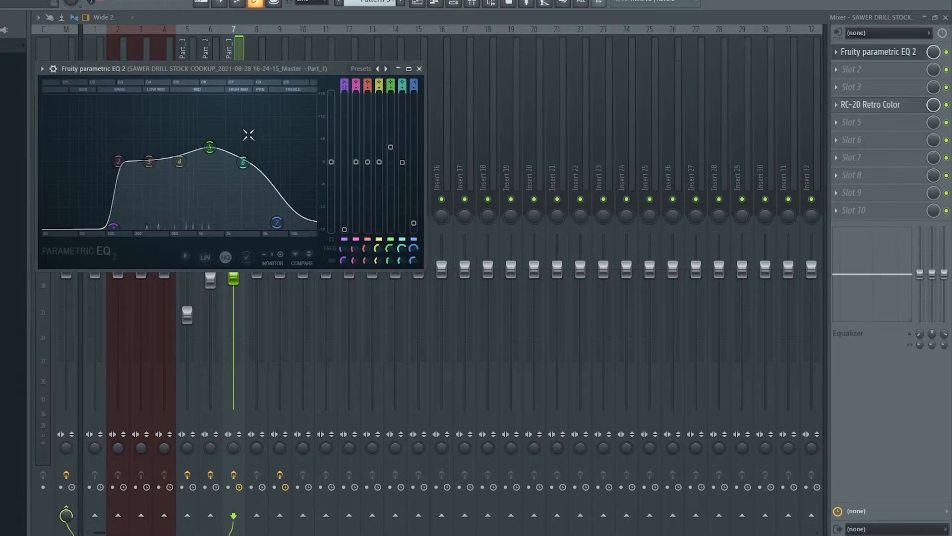
click(891, 107)
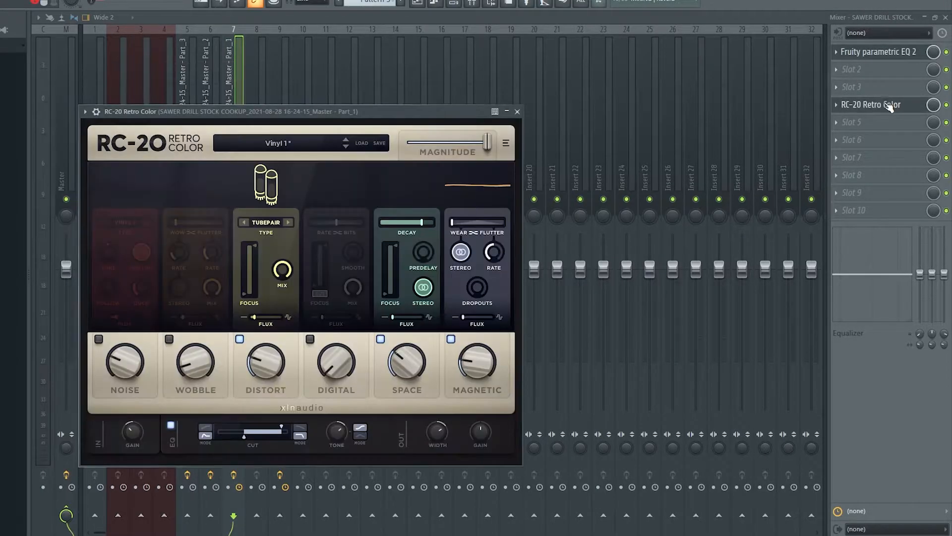
click(518, 109)
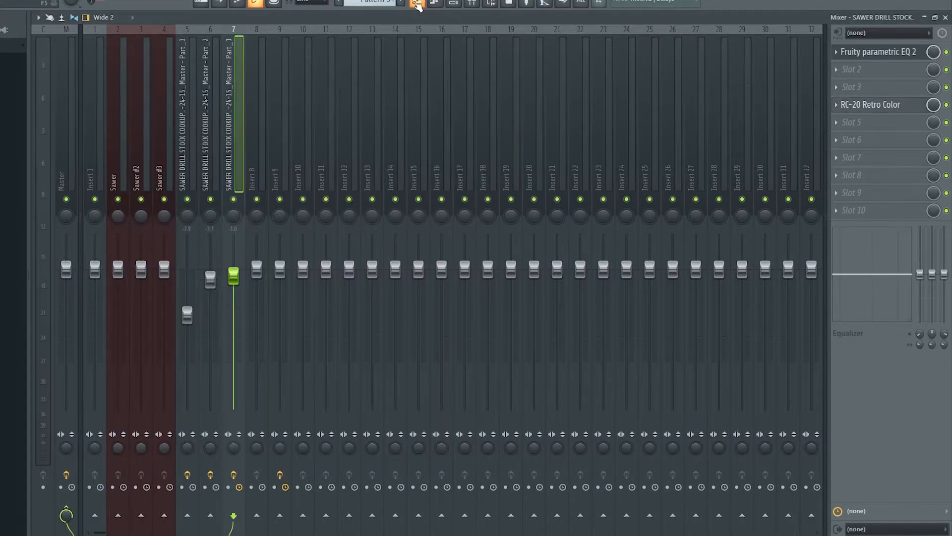
Step: Render the processed mix from the Master track to a new audio clip and solo its playlist track, Track 4
click(58, 319)
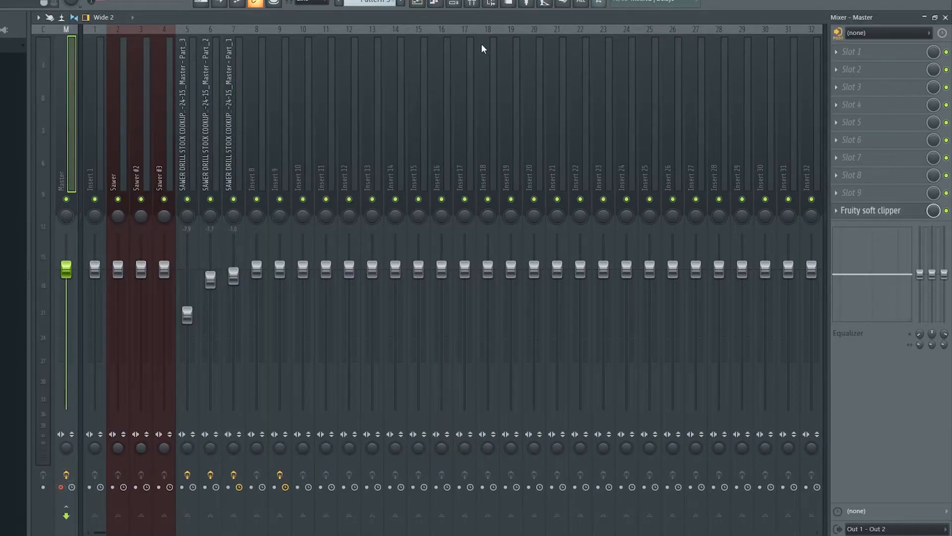
click(579, 4)
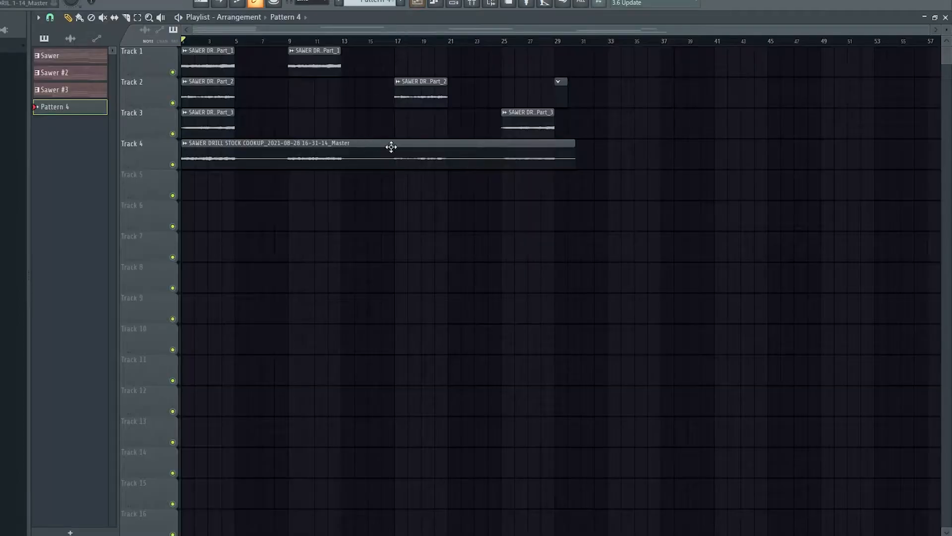
click(206, 159)
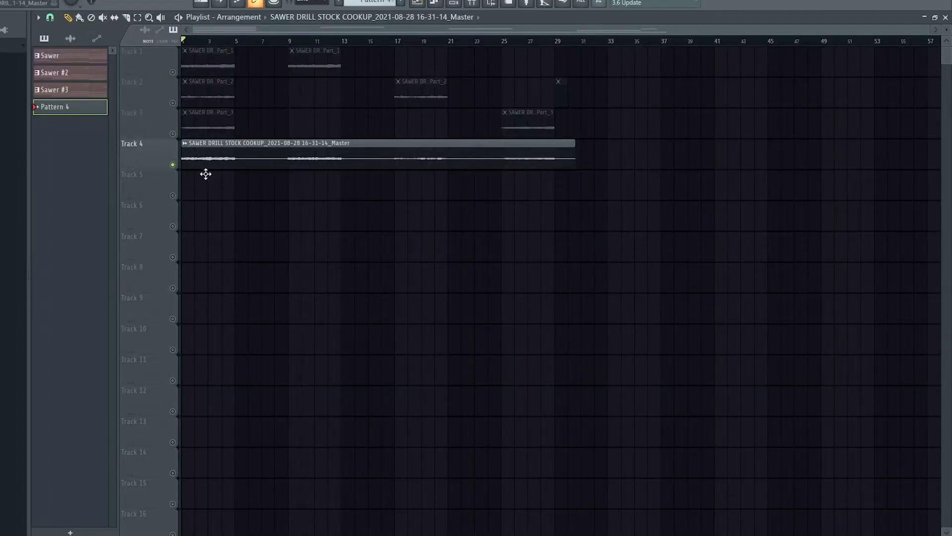
drag(238, 42, 41, 66)
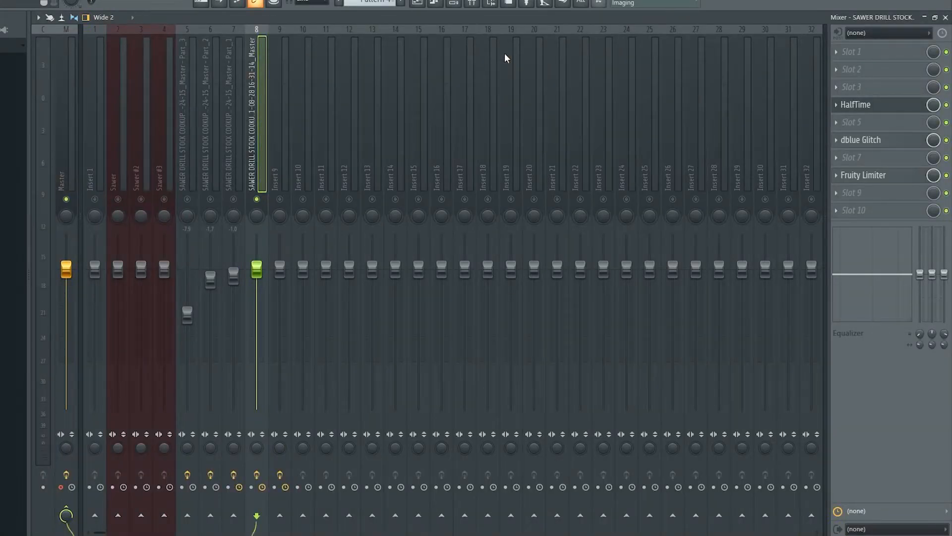
Step: Examine the HalfTime, dblue Glitch and Fruity Limiter settings on mixer track 8, which carries the rendered master clip
click(876, 106)
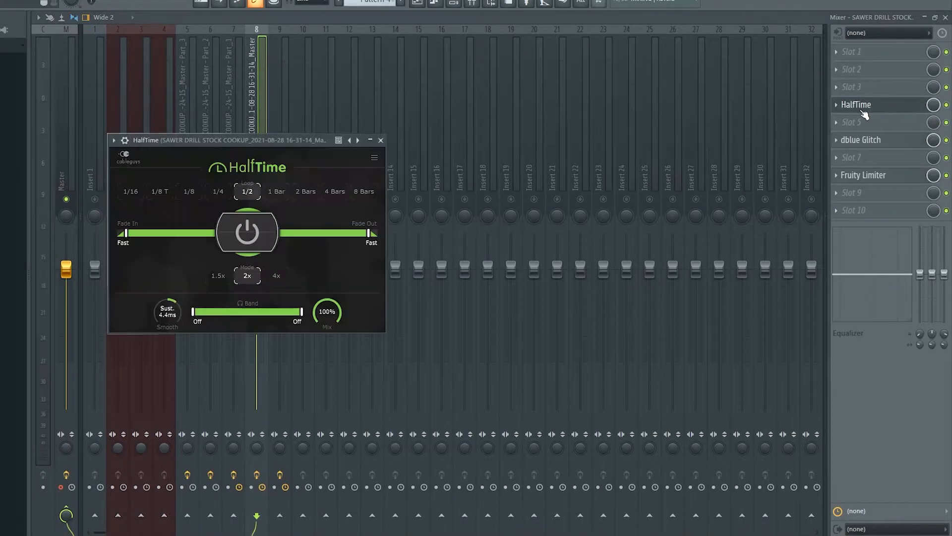
click(862, 143)
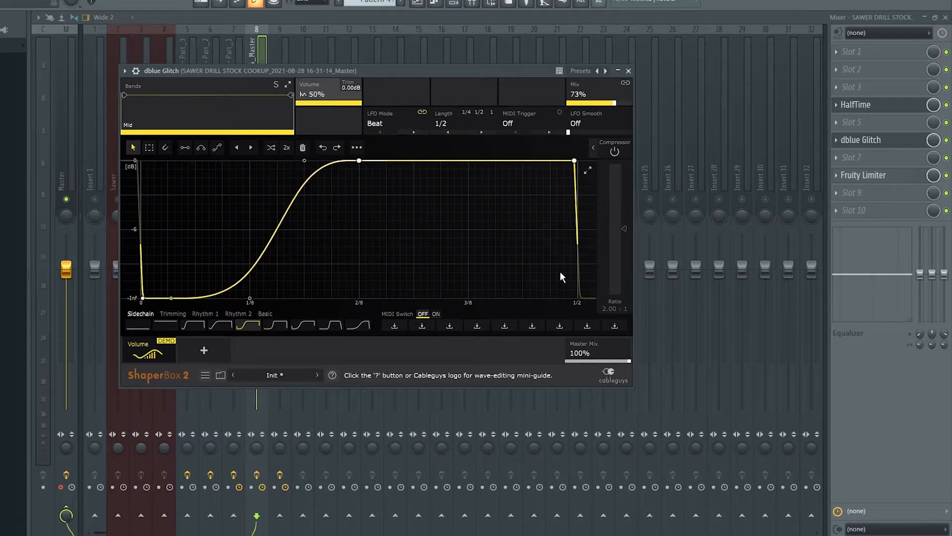
click(882, 176)
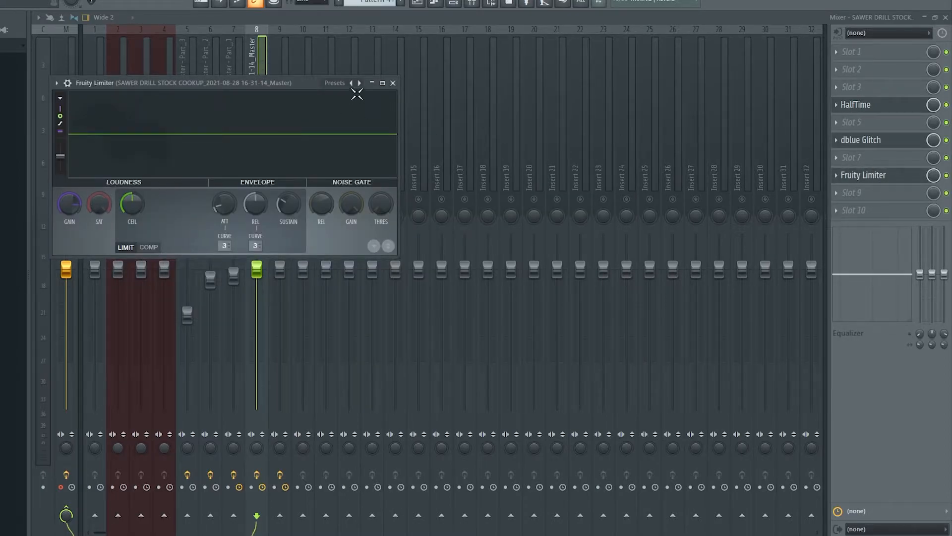
click(393, 83)
Step: Inspect the channel settings of the first audio clip on Track 4 and play back the arranged clips
click(417, 2)
right_click(186, 138)
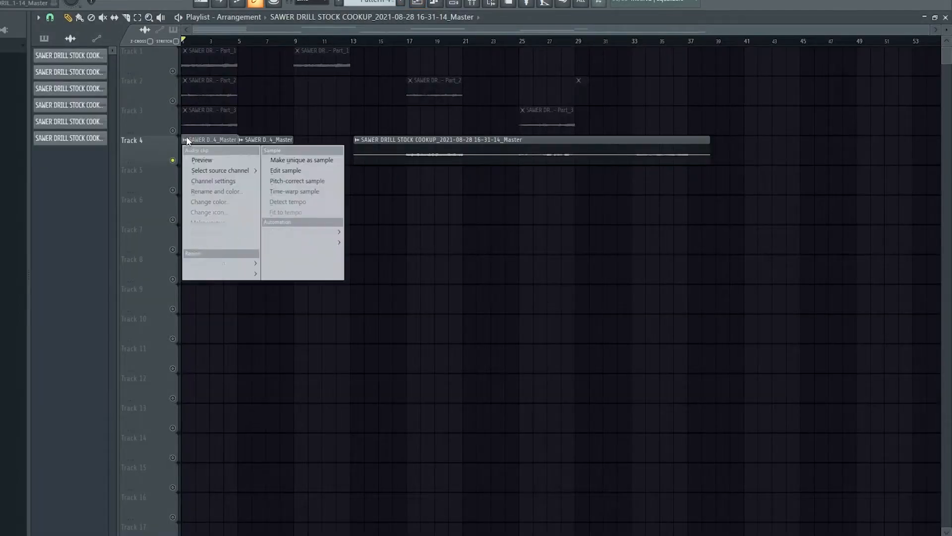
click(205, 181)
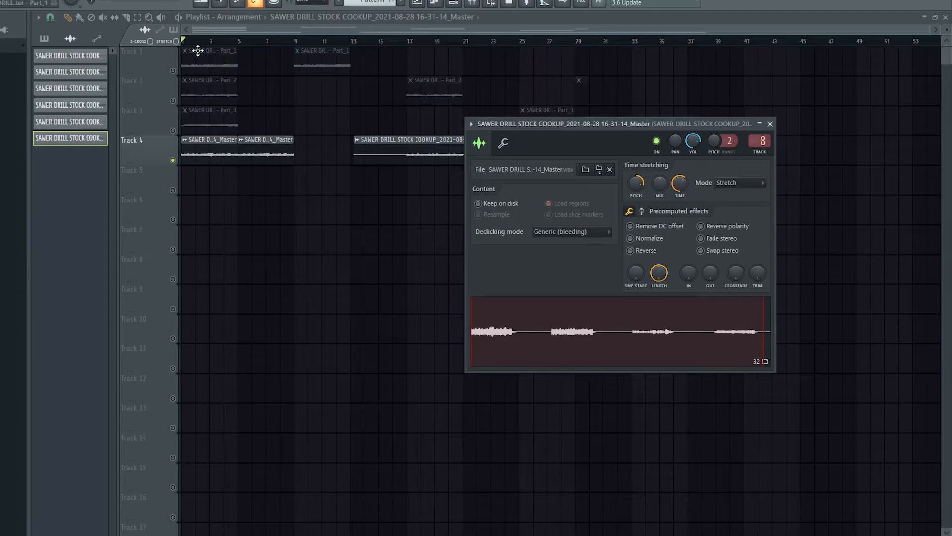
key(Escape)
key(space)
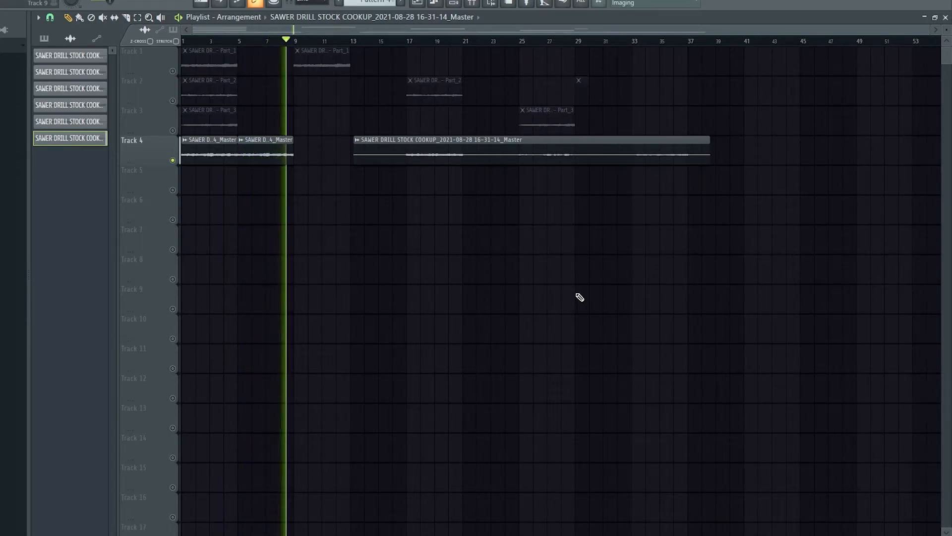
key(space)
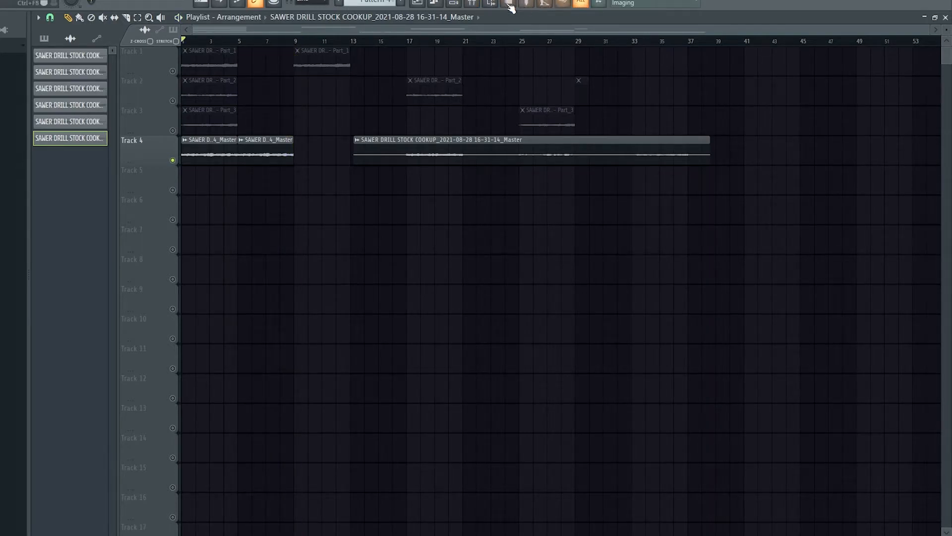
Step: Render the Master track again to a new audio clip on Track 5 and open that clip's channel settings
click(471, 2)
click(66, 161)
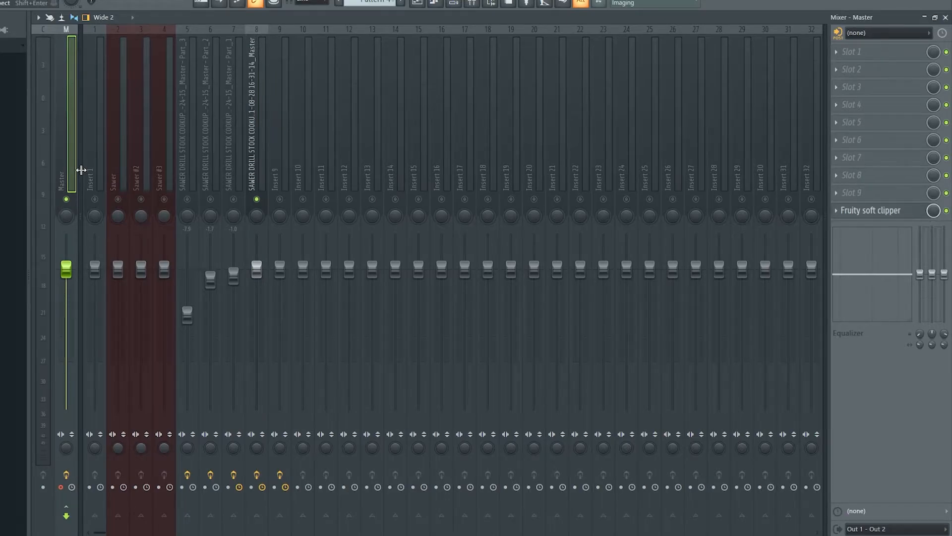
click(504, 351)
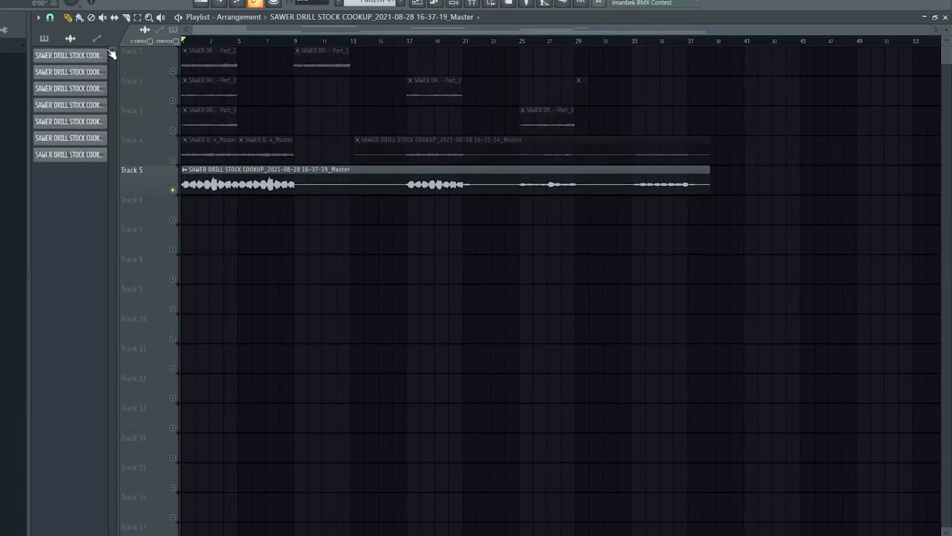
click(185, 171)
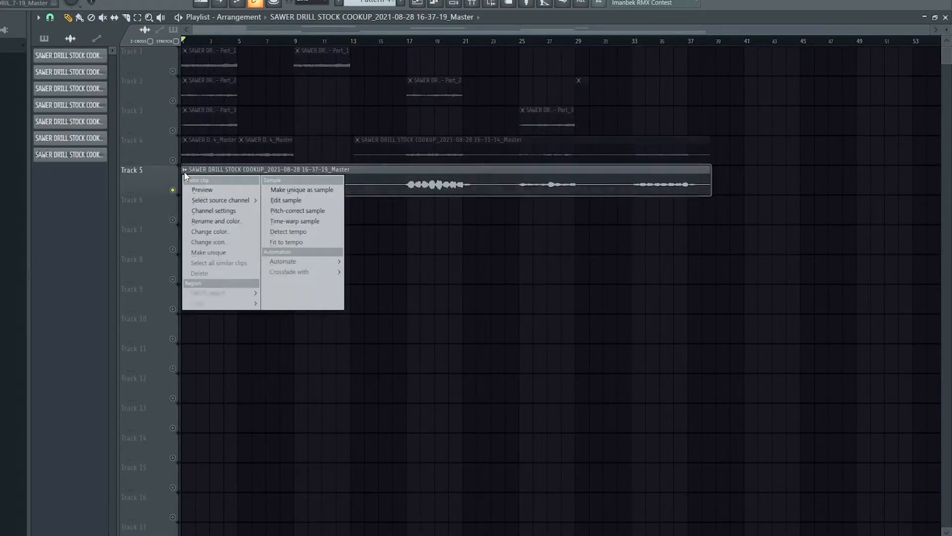
click(216, 212)
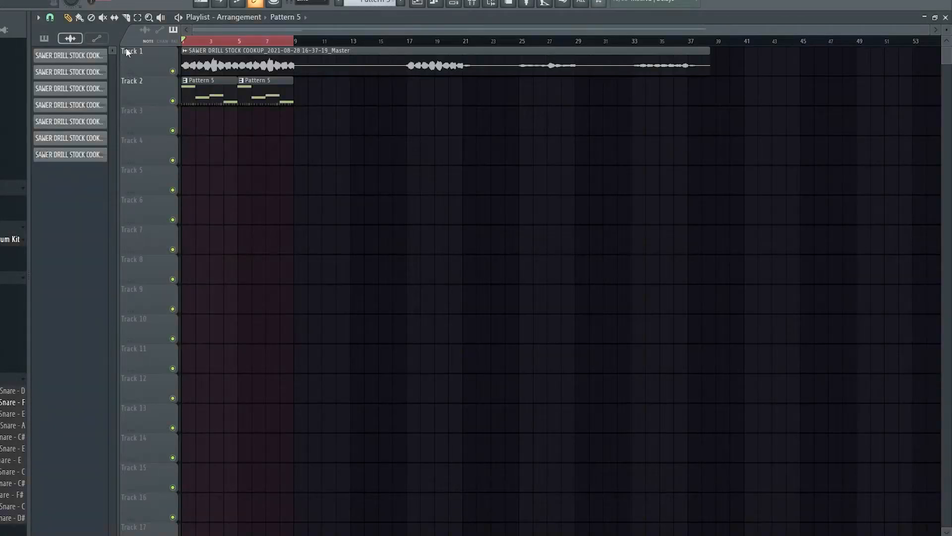
Step: Show the channel rack and play back the rendered melody together with the Pattern 5 808, hi-hat and snare
click(453, 3)
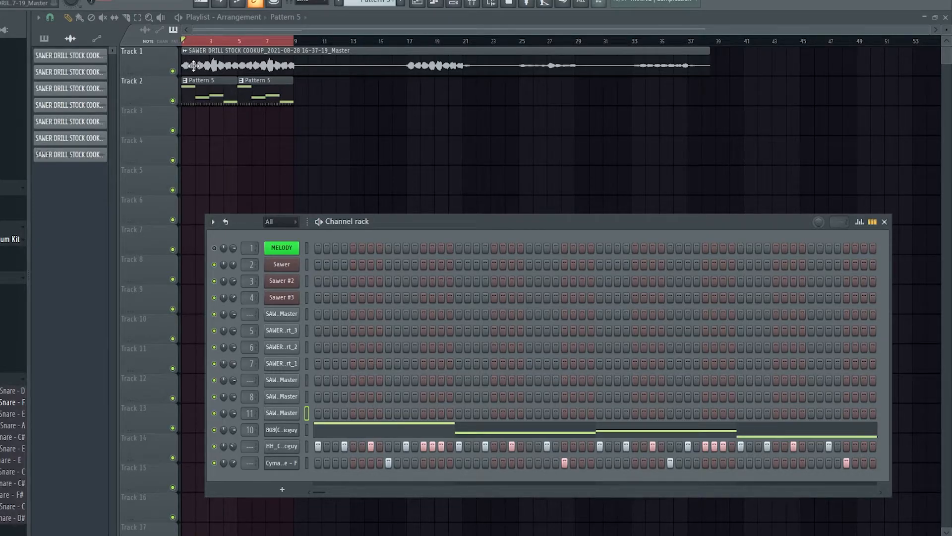
key(space)
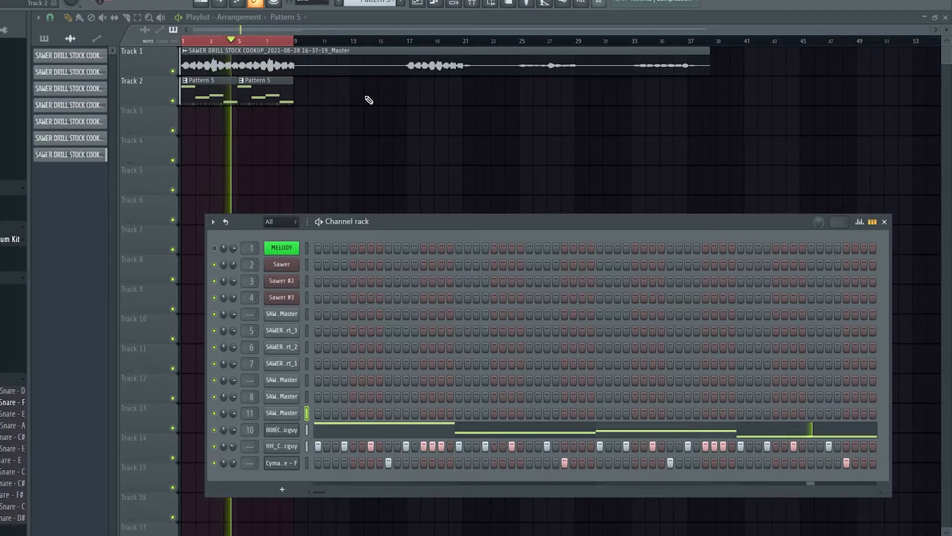
key(space)
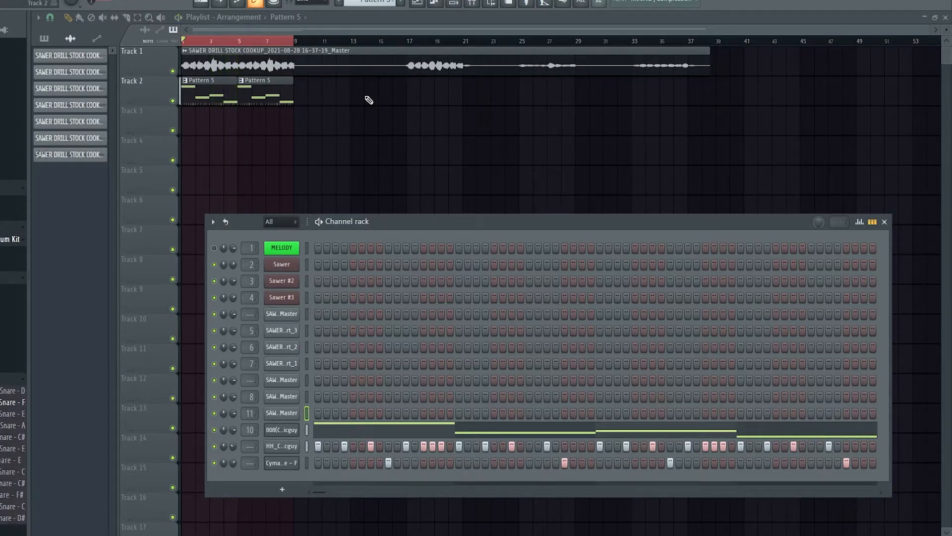
Step: Place one perc on steps 3 and 35, another perc on step 5, and the clap on steps 27 and 59
drag(449, 227, 434, 126)
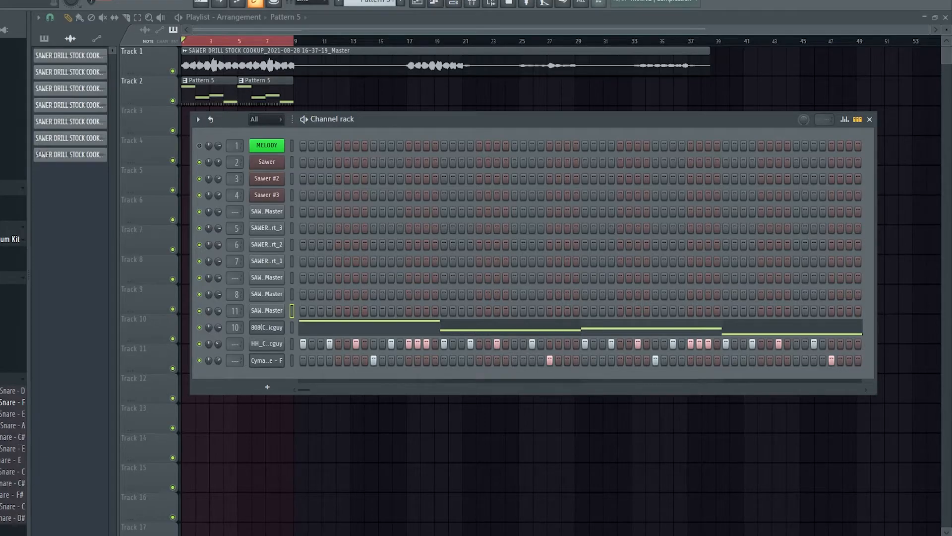
click(320, 409)
click(603, 409)
click(338, 426)
click(531, 443)
click(814, 443)
Step: Place the impact on step 1, the C# sample on steps 11, 13, 43 and 45, and the Marrow Kick on steps 1, 17, 23 and 33
click(303, 476)
click(392, 493)
click(408, 494)
click(673, 493)
click(691, 493)
click(303, 509)
click(444, 509)
click(496, 509)
click(585, 509)
Step: Review the 808 notes in the piano roll and play back the full drum pattern from the channel rack
key(space)
drag(459, 115, 462, 93)
scroll(502, 177, down, 1)
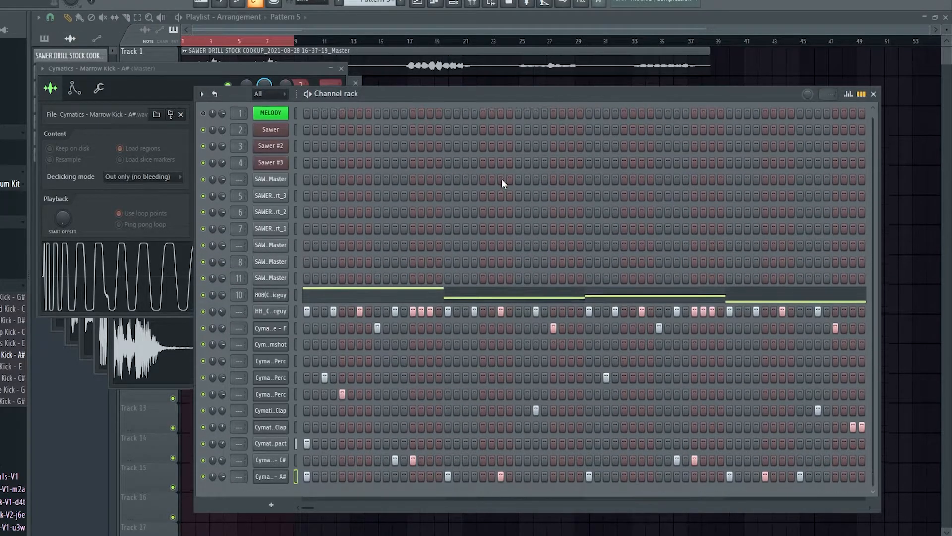
click(370, 297)
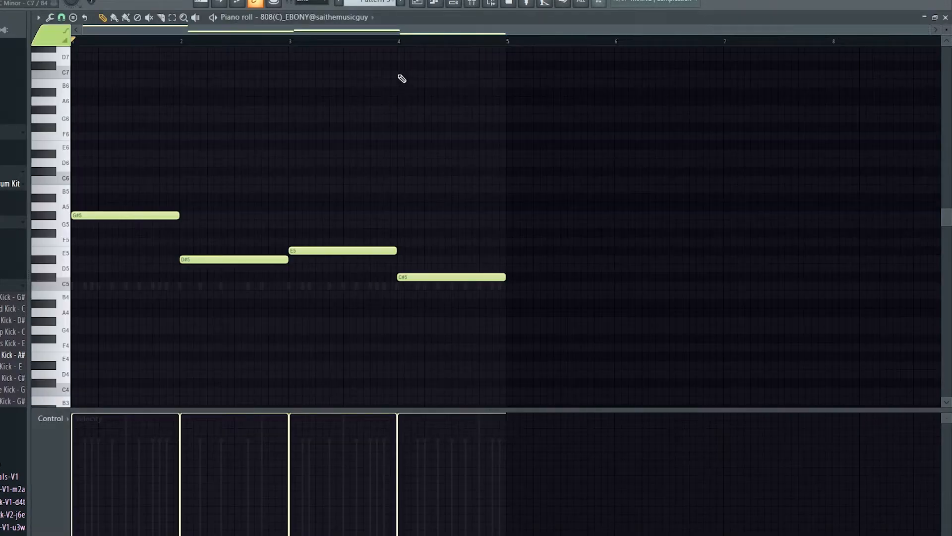
click(452, 4)
key(space)
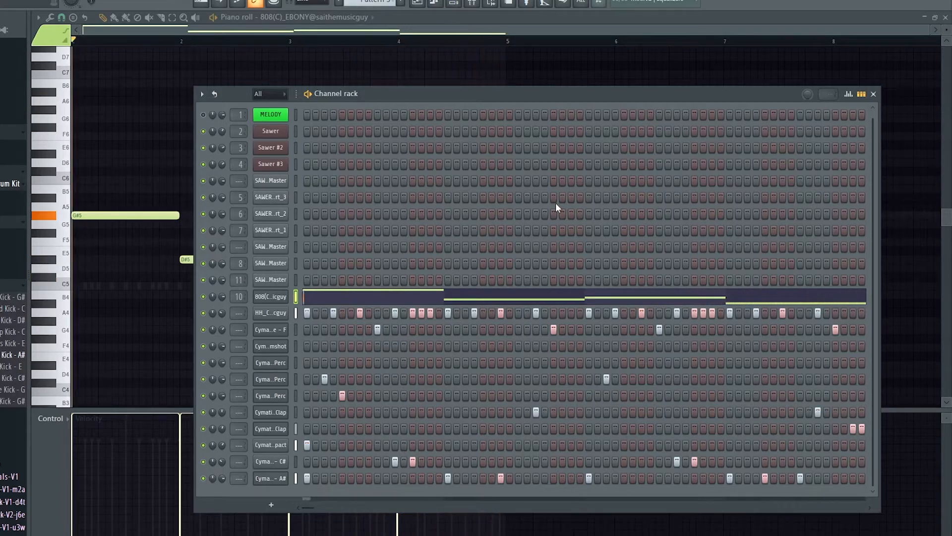
key(space)
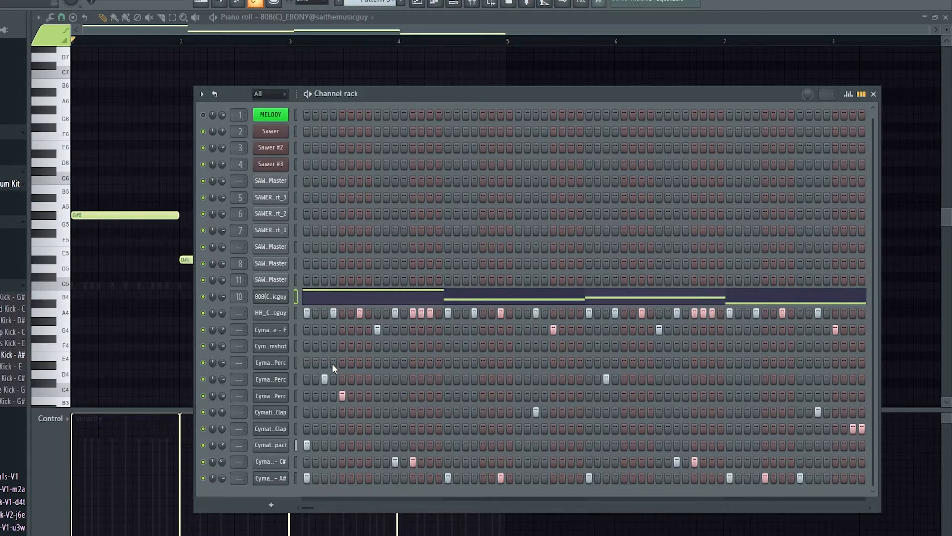
Step: Examine the Marrow Kick notes and the playlist arrangement, and open the 808 notes in the piano roll
click(336, 296)
click(335, 295)
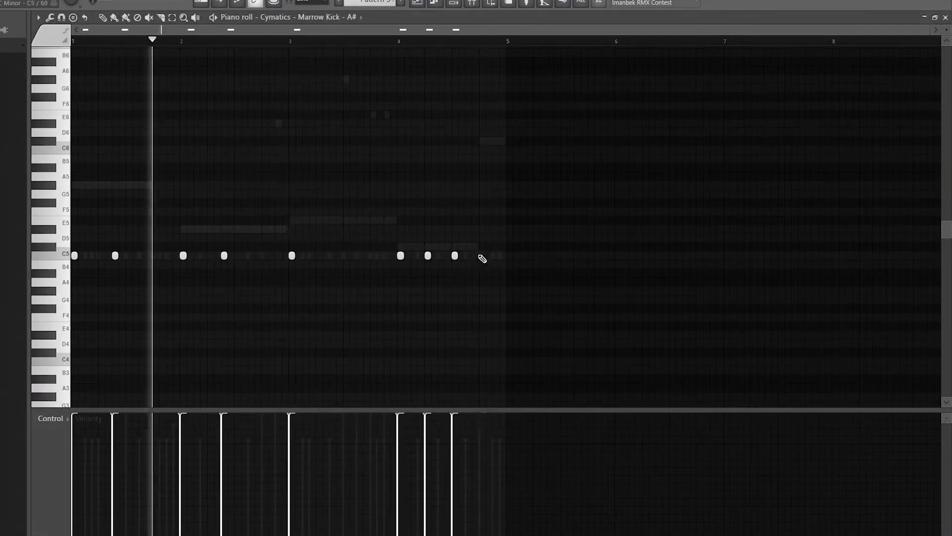
click(453, 2)
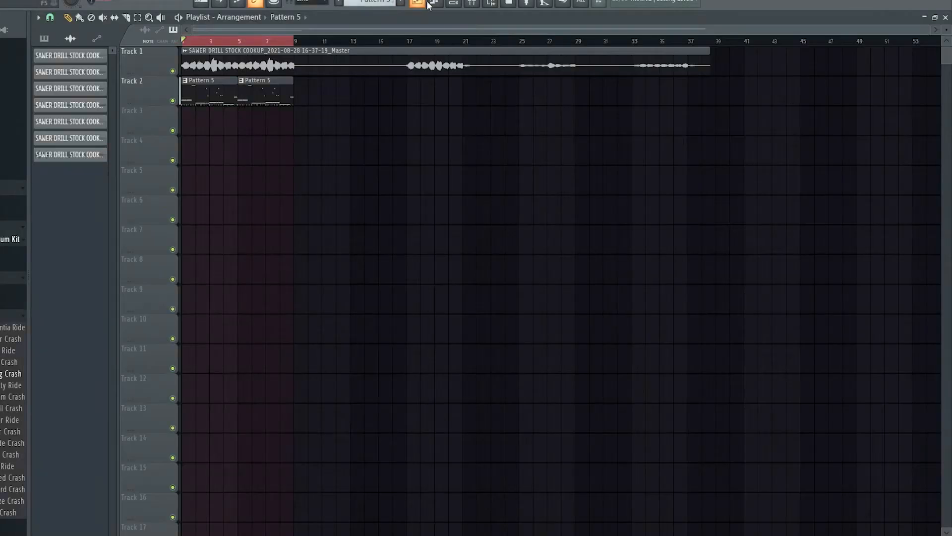
click(434, 3)
click(362, 309)
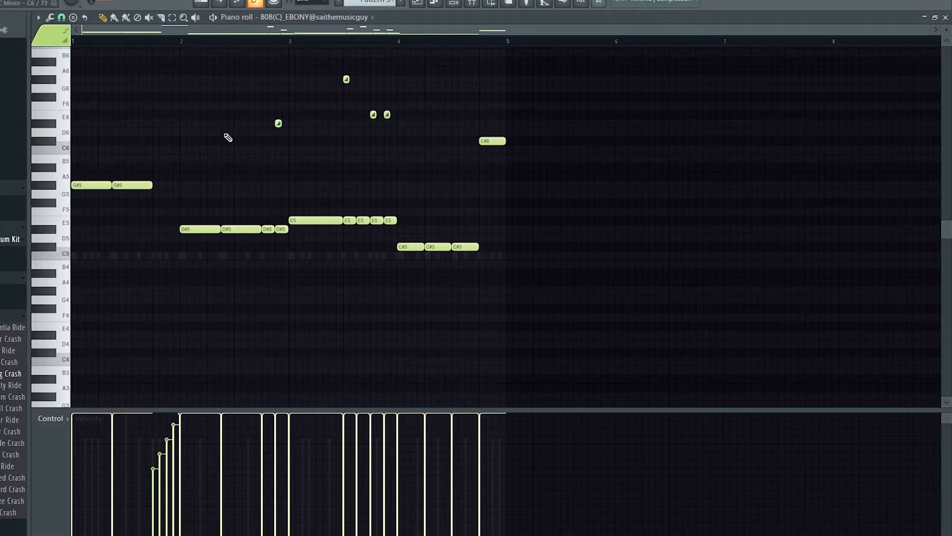
Step: Select the four short 808 roll notes at the end of bar 1 and display the note velocity lane
scroll(430, 197, down, 1)
drag(204, 127, 142, 66)
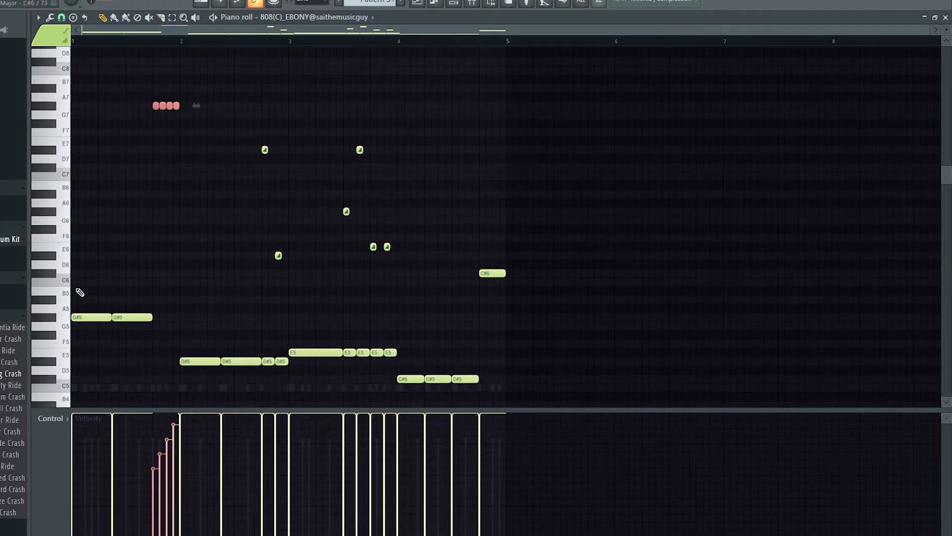
click(72, 419)
click(74, 440)
click(51, 420)
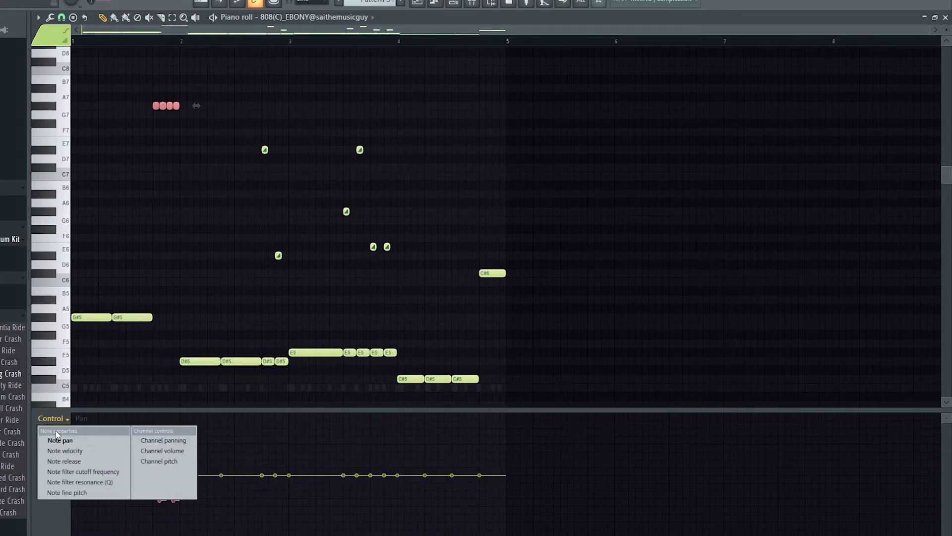
click(65, 451)
Step: Examine the high slide notes and the repeated bass notes of the 808 across bars 2 to 4
drag(144, 352, 209, 201)
drag(238, 81, 295, 259)
mouse_move(333, 87)
mouse_down()
mouse_move(425, 351)
mouse_move(397, 190)
mouse_up()
drag(478, 367, 461, 345)
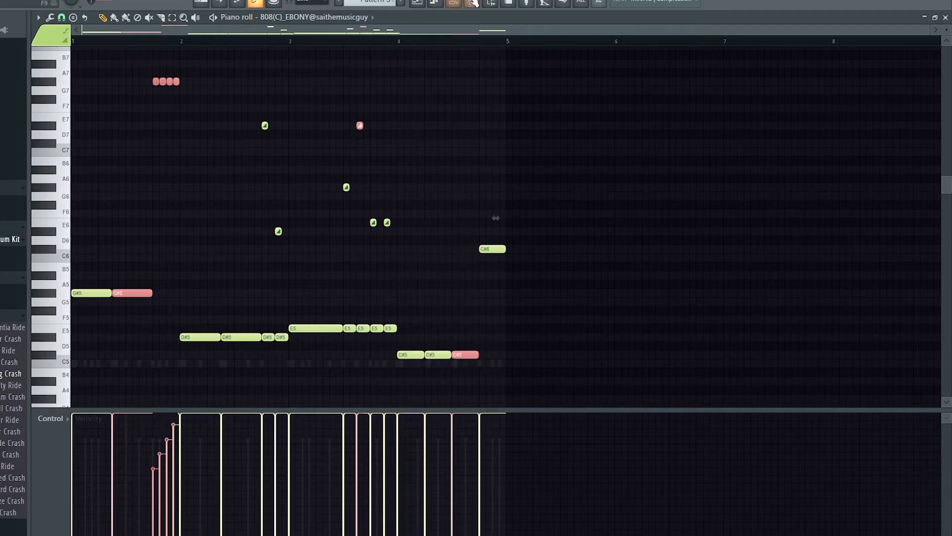
Step: Compare the 808 and Marrow Kick mixer tracks and inspect the Fruity Limiter settings on the 808
click(471, 4)
drag(570, 122, 305, 159)
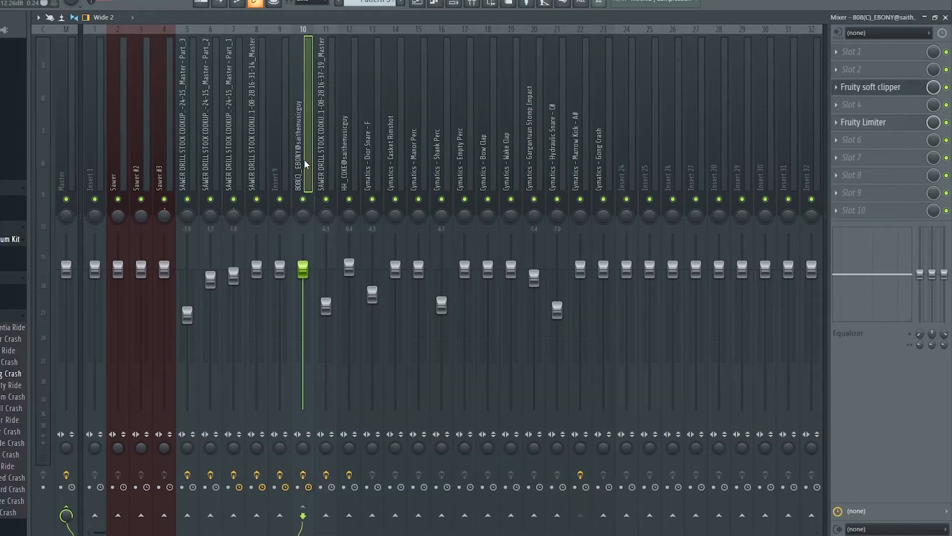
click(581, 131)
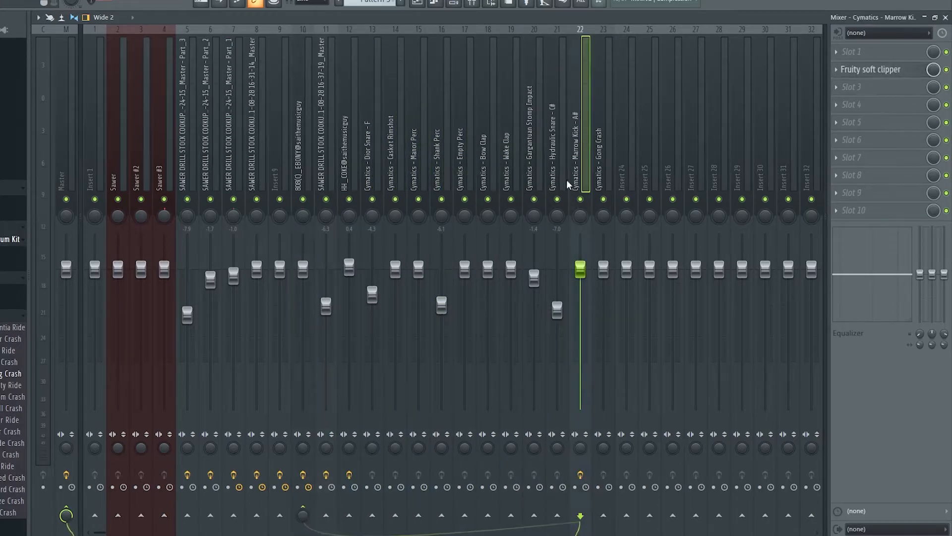
click(296, 117)
click(863, 122)
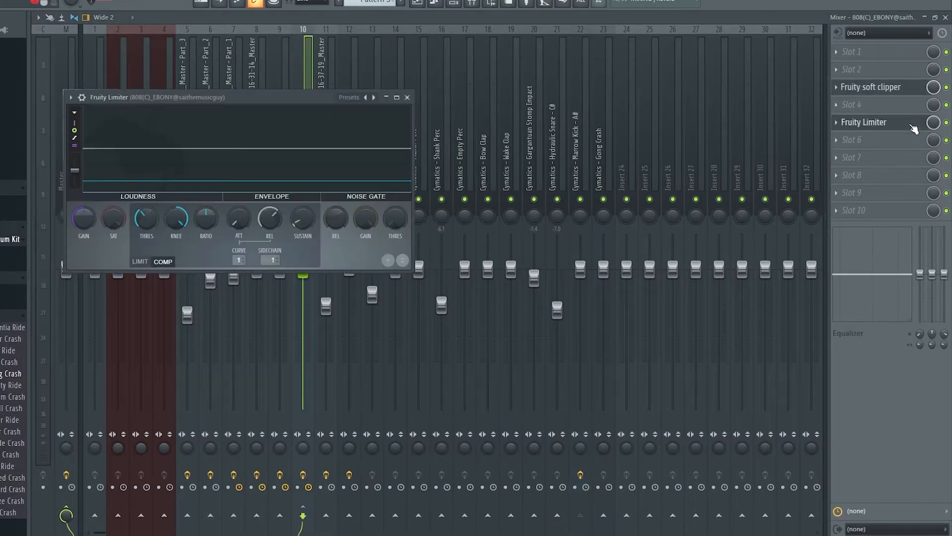
click(408, 97)
Step: Review the drum pattern in the channel rack and the Marrow Kick notes in the piano roll
key(F6)
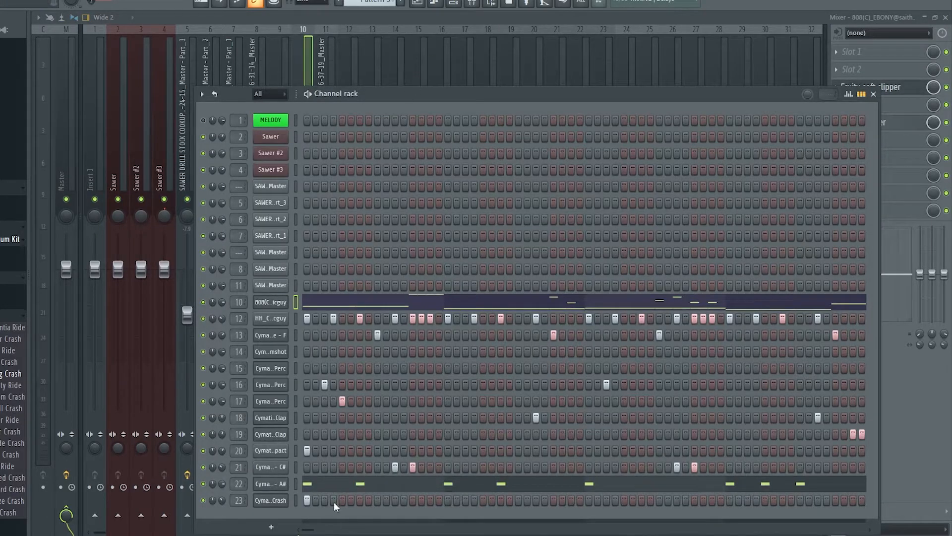
click(335, 487)
drag(192, 331, 262, 200)
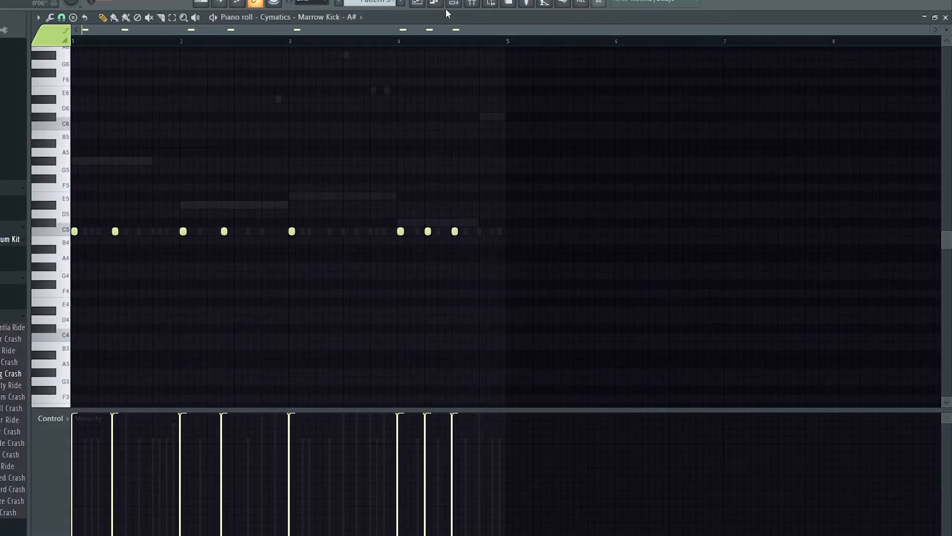
Step: Slice the rendered melody clip at bar 9 in the playlist and delete everything after the cut
click(426, 4)
click(491, 234)
right_click(521, 238)
click(302, 64)
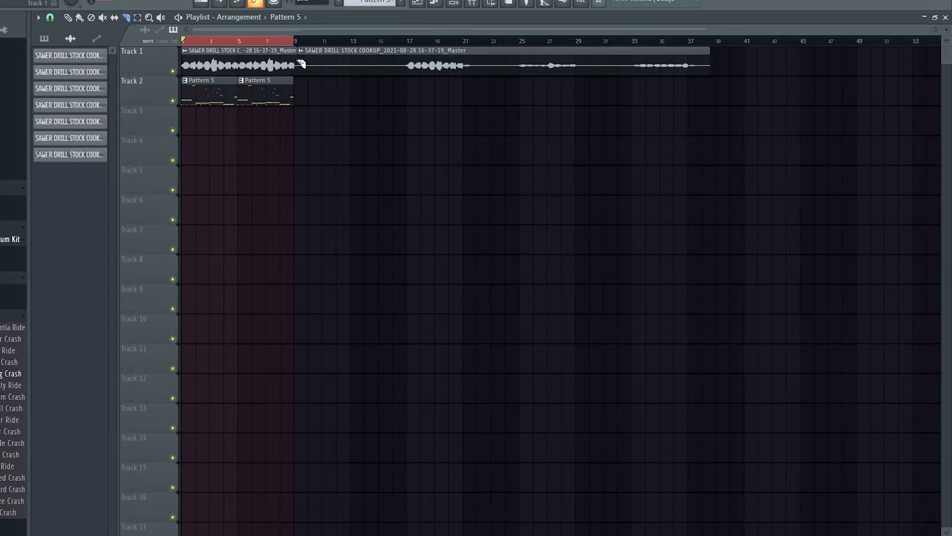
key(ctrl+z)
scroll(301, 70, up, 2)
click(298, 61)
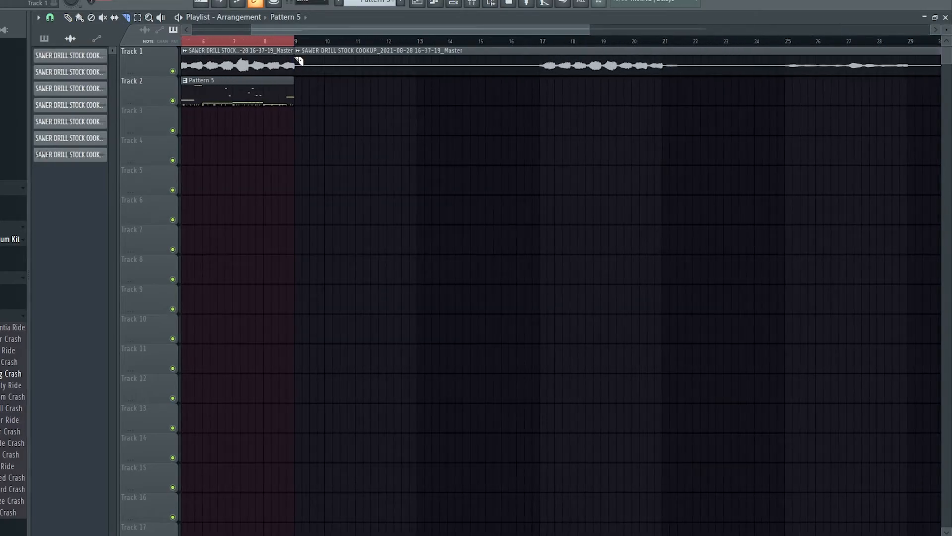
right_click(443, 65)
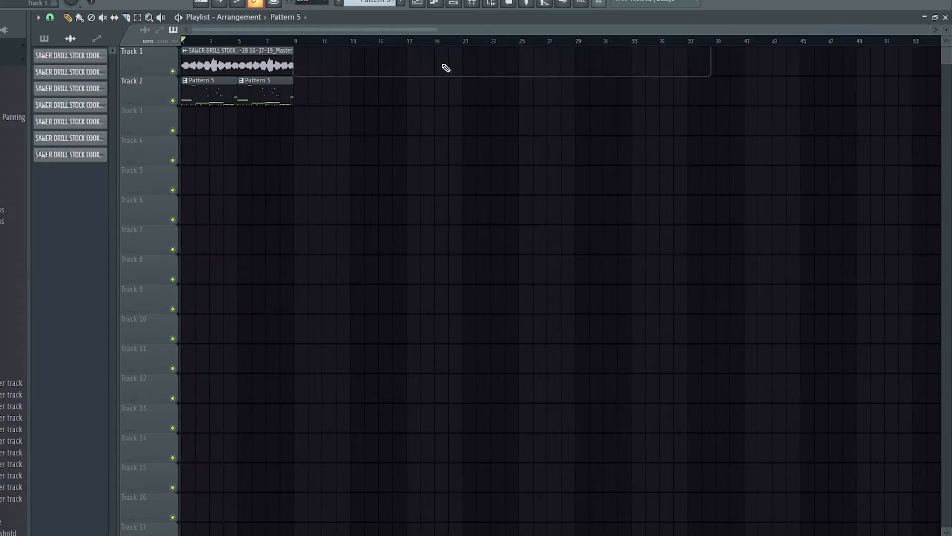
Step: Duplicate the eight-bar melody and Pattern 5 clips five times in the playlist and clear the selection
key(ctrl+a)
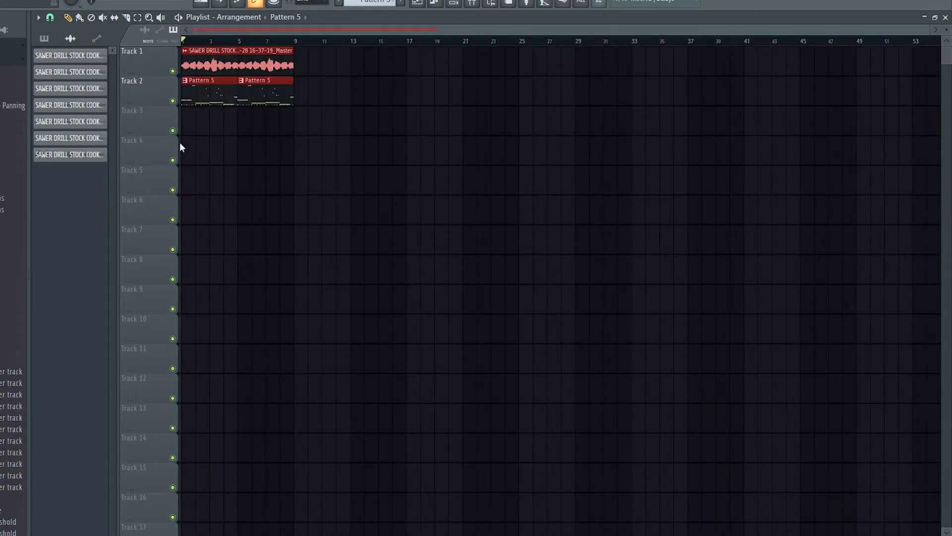
key(ctrl+b)
key(ctrl+b)
key(ctrl+b)
key(ctrl+b)
key(ctrl+b)
scroll(410, 206, down, 1)
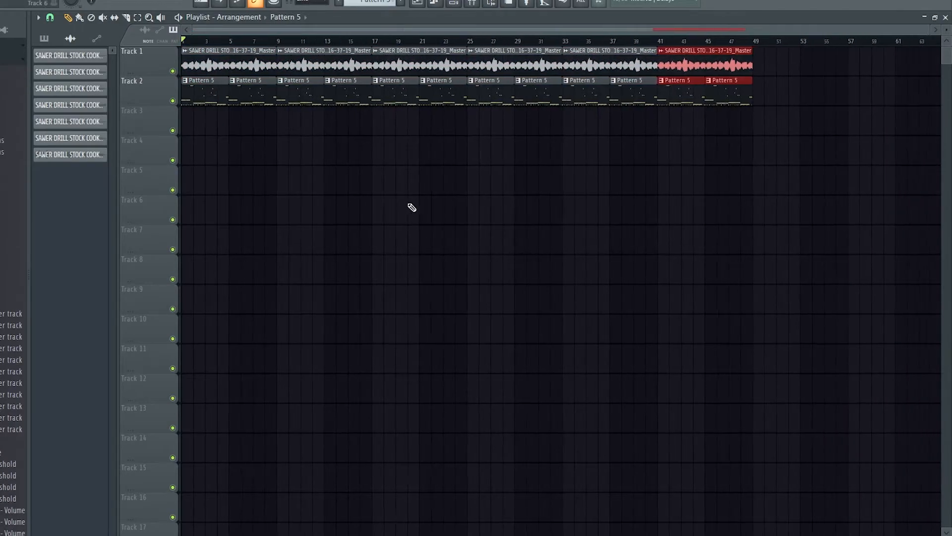
click(603, 201)
Step: Split Pattern 5 by channel, remove its clips from the playlist, and place the resulting patterns on tracks 2 to 12 at bar 1
click(44, 38)
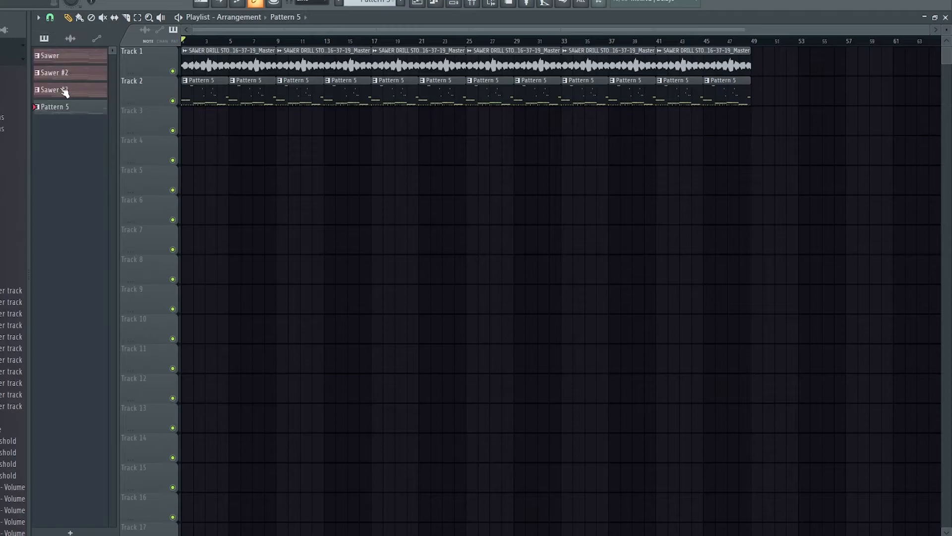
right_click(57, 108)
click(109, 286)
drag(744, 101, 211, 97)
shift+click(70, 112)
shift+click(63, 275)
drag(75, 112, 184, 88)
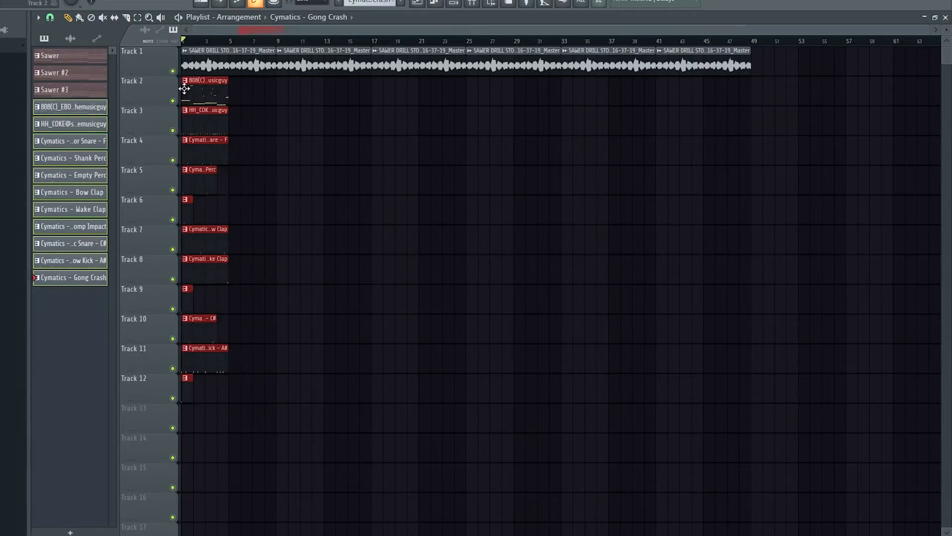
Step: Resize the Shank Perc, Empty Perc, Stomp Impact, Hydraulic Snare and Gong Crash clips to four bars to match the other drum clips
drag(355, 180, 304, 190)
click(153, 211)
drag(194, 298, 231, 274)
click(320, 294)
right_click(320, 294)
double_click(135, 350)
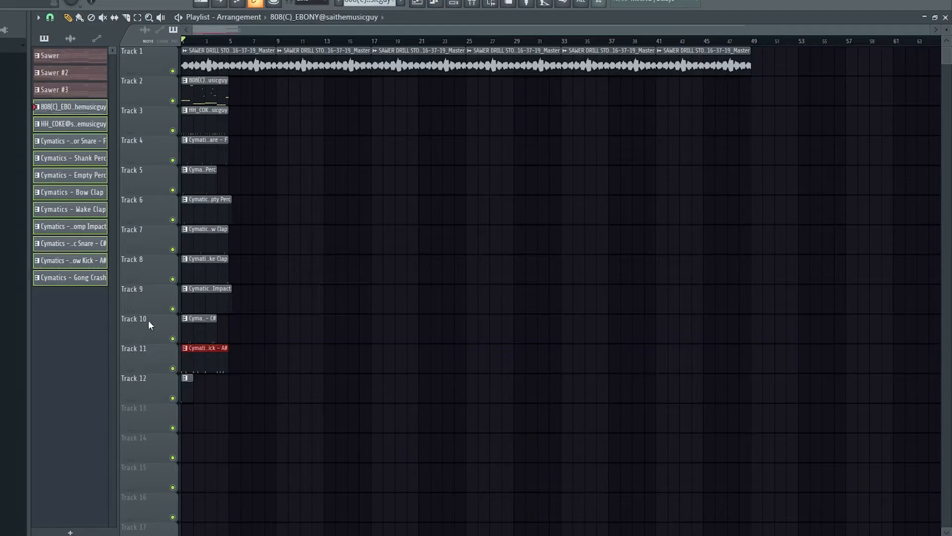
click(144, 325)
shift+click(150, 170)
mouse_move(216, 169)
mouse_down()
mouse_move(231, 169)
mouse_move(226, 177)
mouse_up()
click(281, 181)
right_click(281, 180)
drag(231, 296, 226, 297)
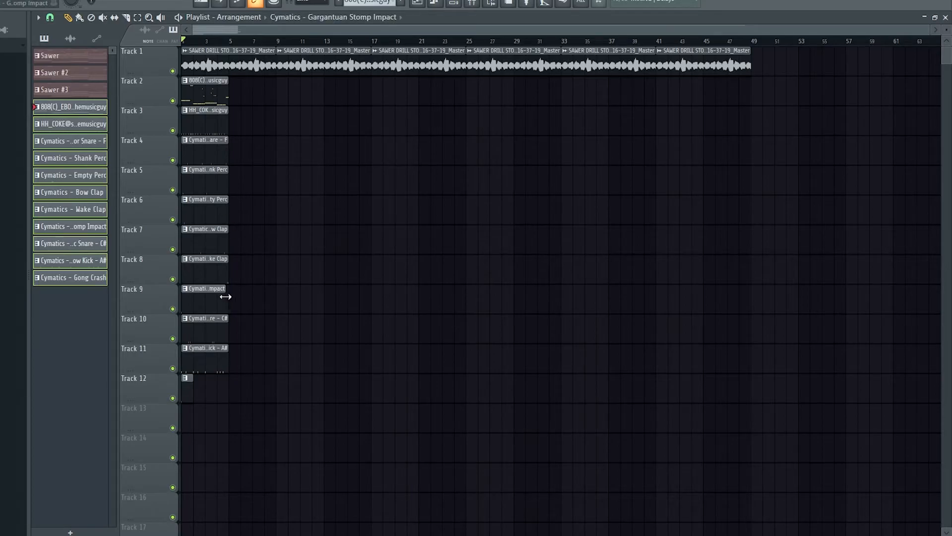
click(191, 402)
Step: Select all the four-bar 808 and drum clips on tracks 2 to 12 and duplicate them repeatedly along the melody
drag(204, 169, 191, 101)
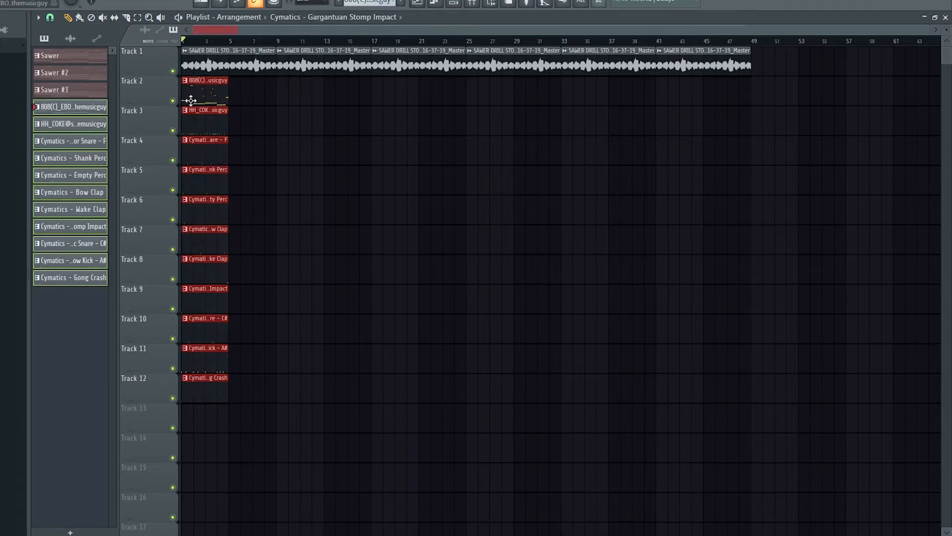
key(ctrl+b)
key(ctrl+b)
key(ctrl+b)
key(ctrl+b)
key(ctrl+b)
key(ctrl+b)
key(ctrl+b)
key(ctrl+b)
key(ctrl+b)
key(ctrl+b)
key(ctrl+b)
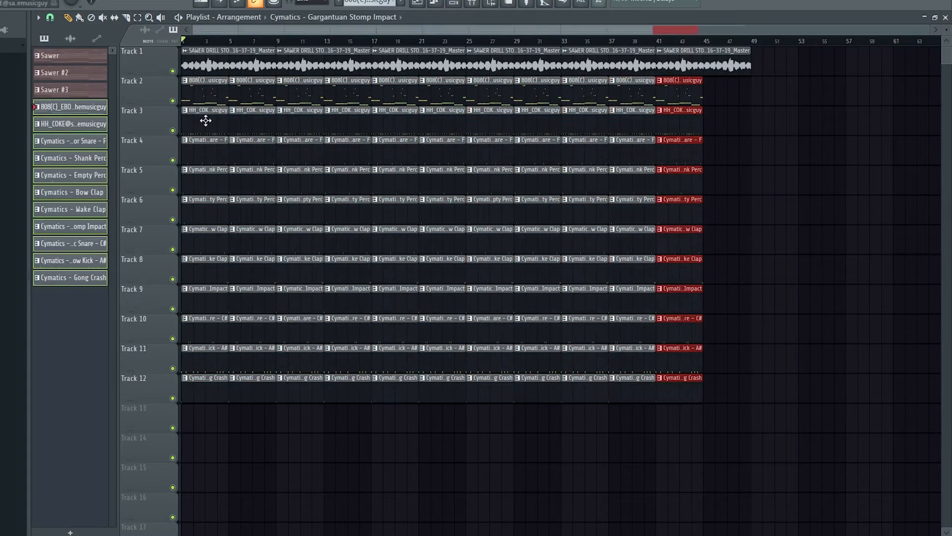
ctrl+click(870, 227)
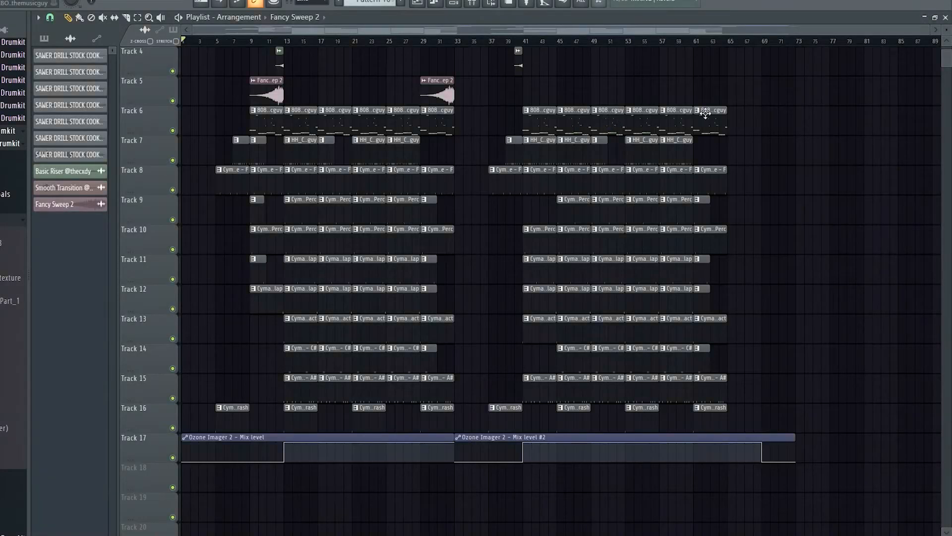
Step: Examine the full arrangement, the Param. EQ 2 mix level automation on track 2, and the mixer tracks
scroll(794, 124, up, 3)
drag(947, 30, 946, 27)
scroll(244, 110, up, 3)
drag(333, 31, 159, 48)
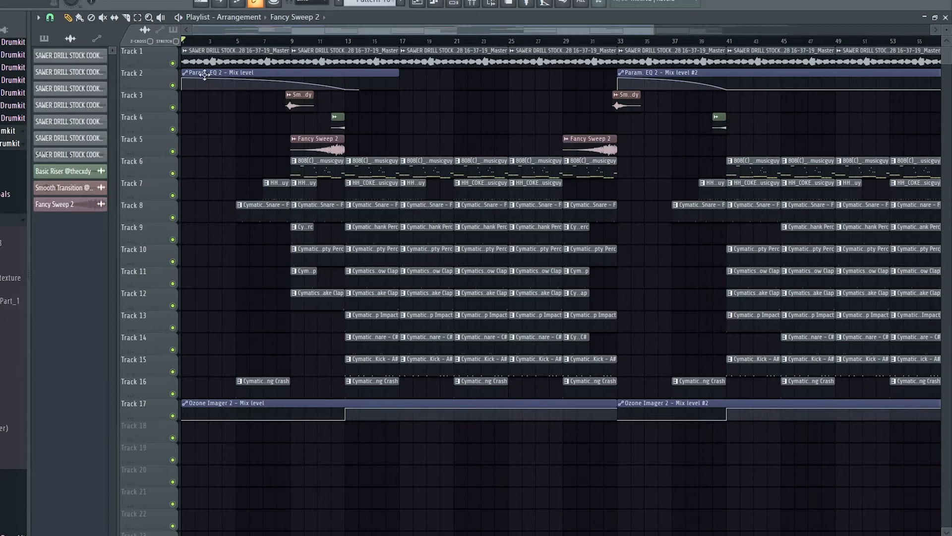
ctrl+click(223, 77)
click(311, 73)
click(491, 5)
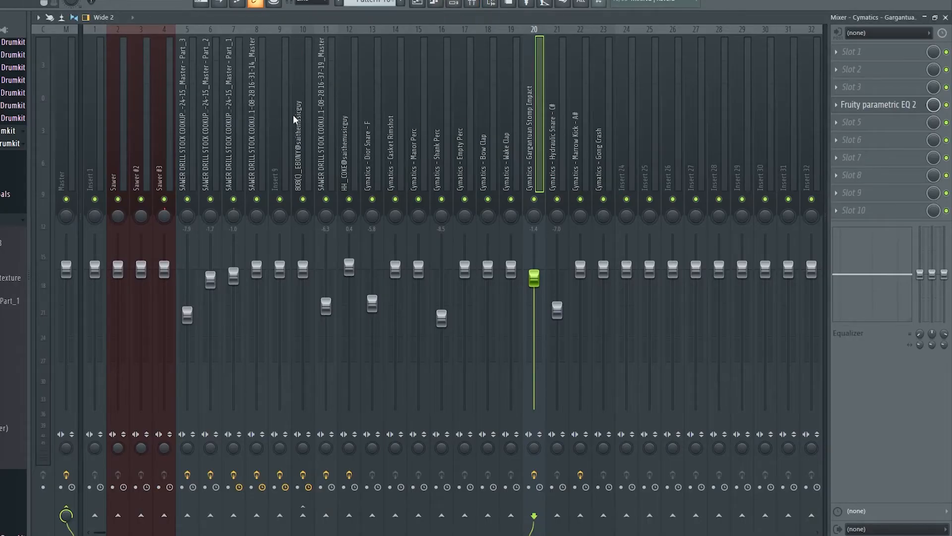
click(418, 6)
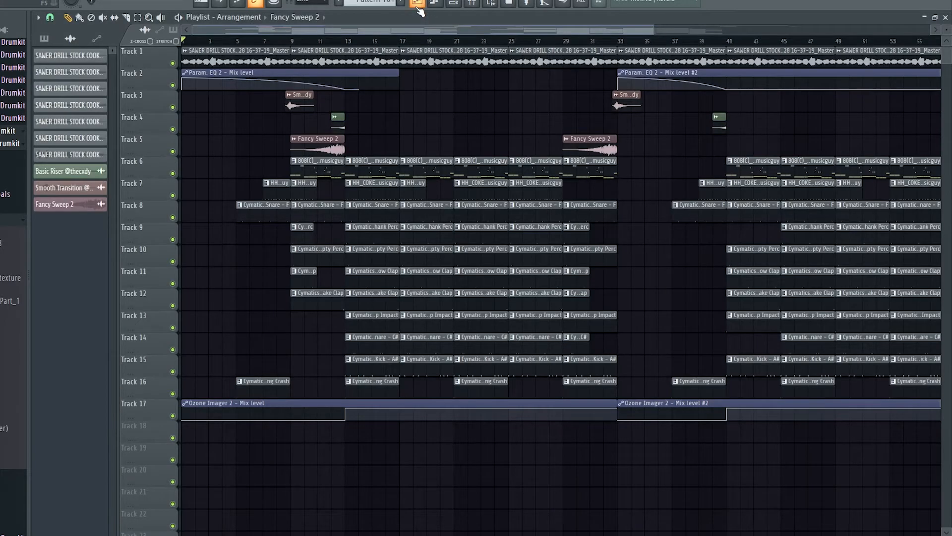
Step: Move the playhead to the bar 13 drop and back to bar 9, and examine the intro clips and automation around them
drag(284, 42, 343, 62)
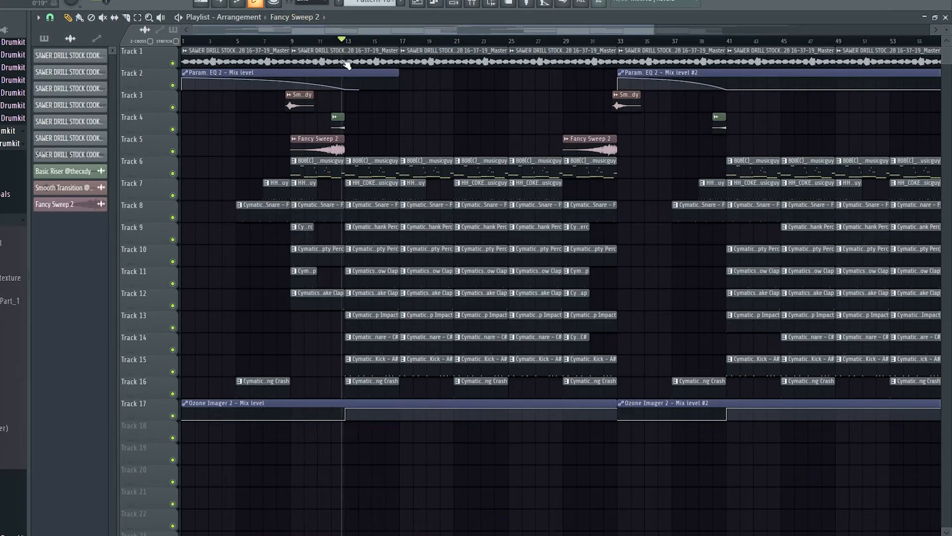
scroll(369, 216, up, 4)
drag(345, 148, 348, 124)
drag(295, 42, 367, 75)
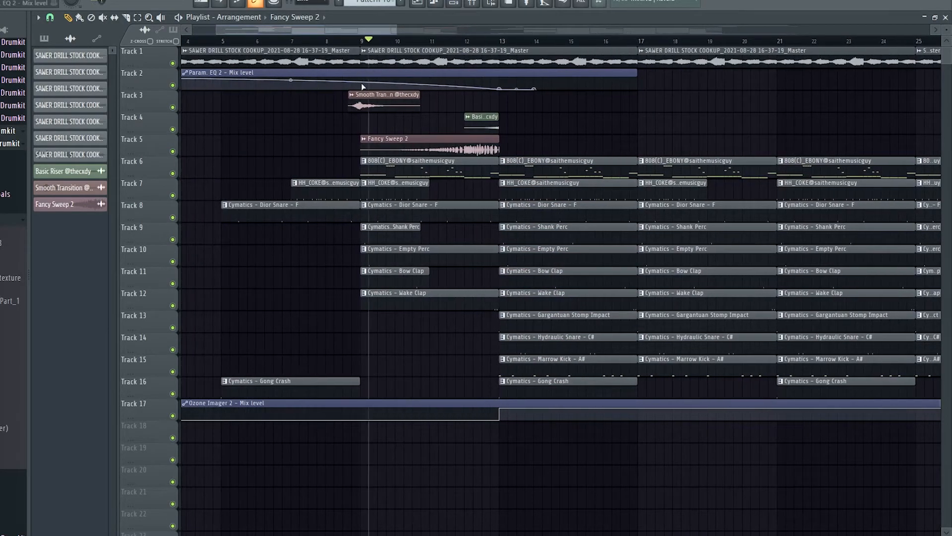
ctrl+click(378, 173)
mouse_move(551, 138)
mouse_down()
mouse_move(549, 393)
mouse_move(551, 140)
mouse_up()
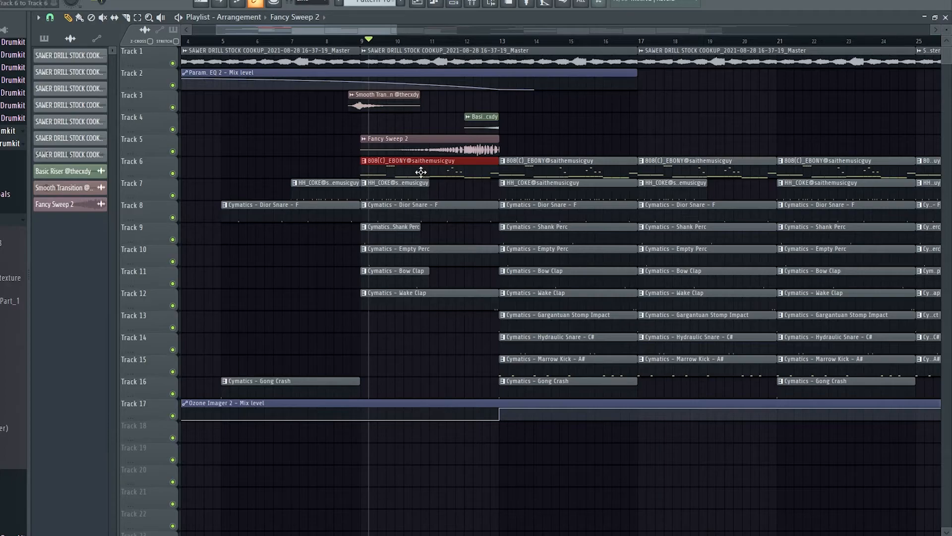
scroll(400, 227, down, 5)
drag(393, 275, 416, 257)
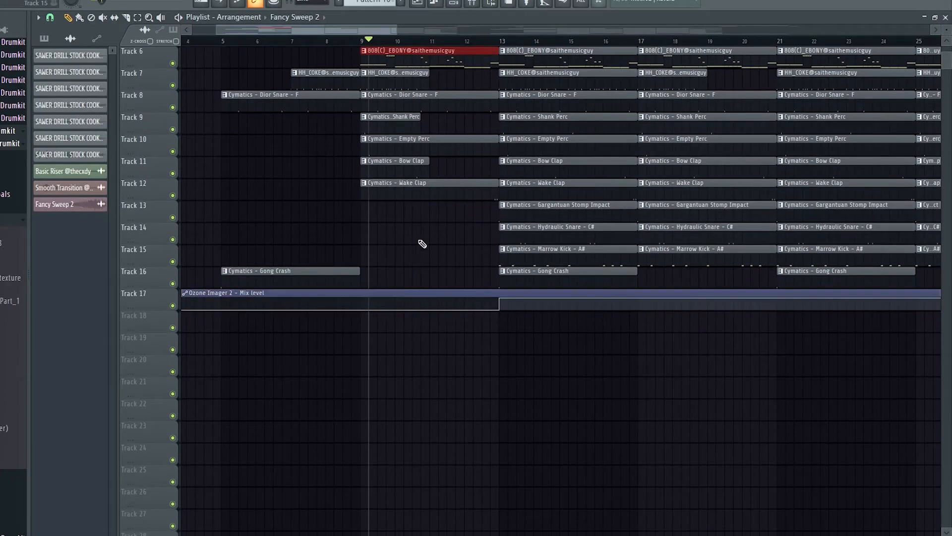
scroll(430, 198, up, 3)
scroll(435, 188, down, 5)
scroll(435, 178, up, 5)
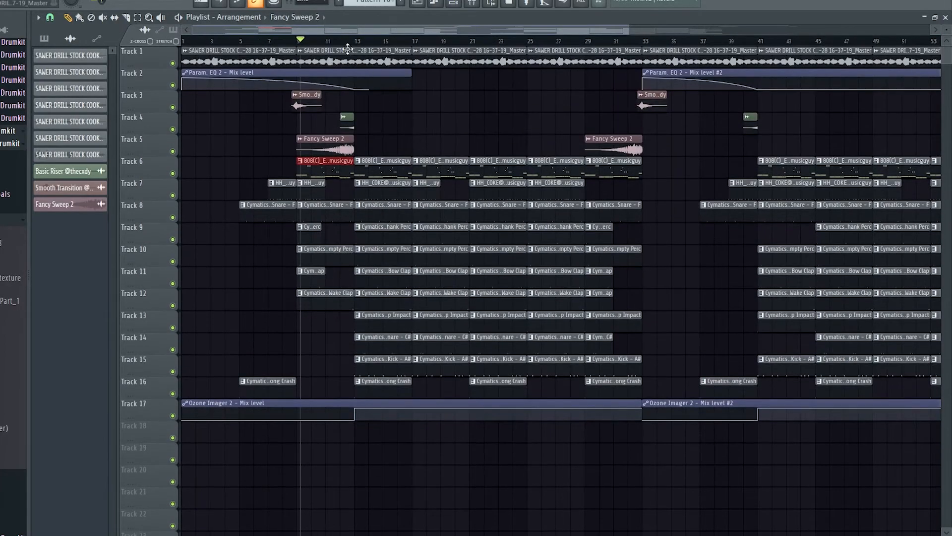
Step: Select the intro's Smooth Transition, Basic Riser, Fancy Sweep 2 and Gong Crash clips plus the first Dior Snare and hi-hat clips
drag(419, 126, 436, 133)
ctrl+shift+click(309, 106)
ctrl+shift+click(326, 141)
ctrl+shift+click(343, 121)
scroll(249, 238, up, 3)
ctrl+shift+click(256, 392)
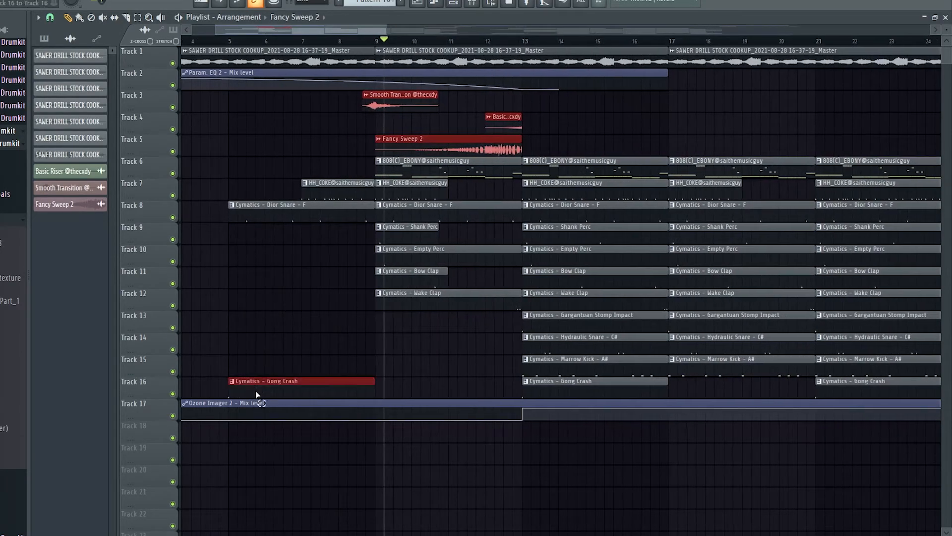
ctrl+shift+click(270, 208)
ctrl+shift+click(332, 191)
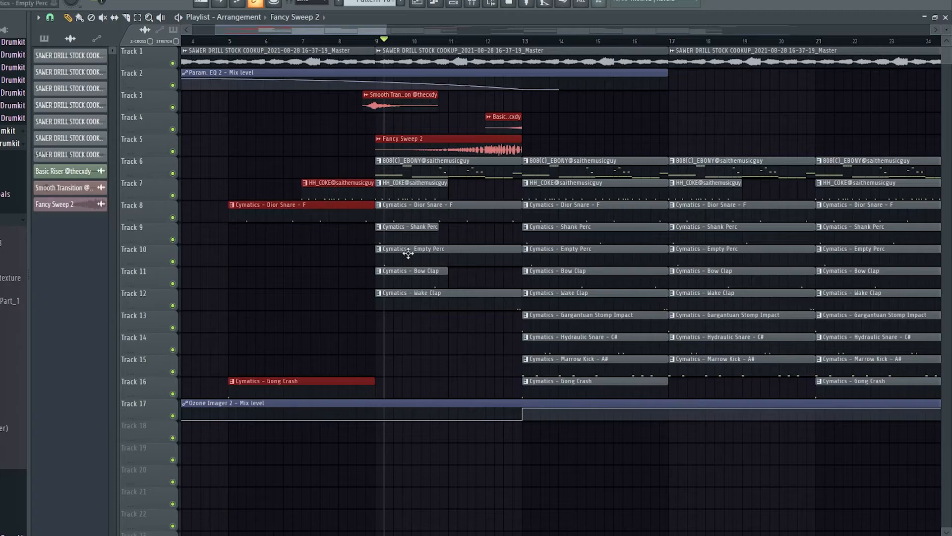
Step: Extend the selection to the 808, hi-hat, snare, perc and Bow Clap clips at bar 9 and the 808 and hi-hat clips at bar 17
drag(421, 167, 505, 386)
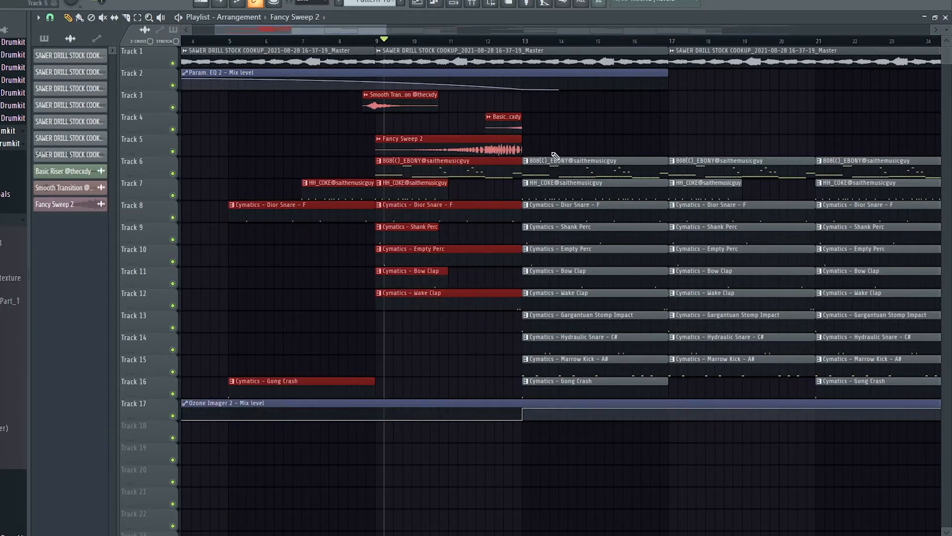
drag(476, 307, 433, 301)
drag(600, 129, 588, 144)
scroll(588, 140, down, 5)
drag(389, 124, 415, 191)
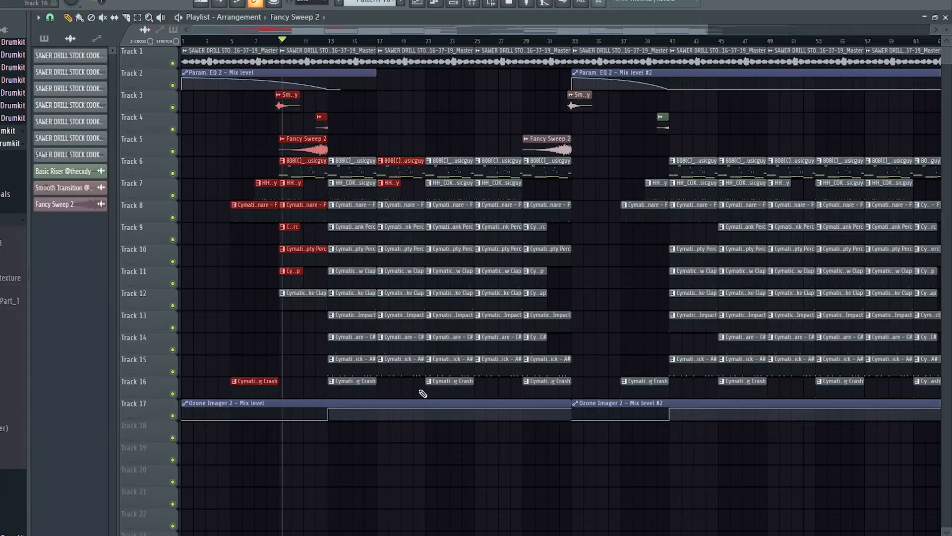
Step: Add the Gong Crash clips at bars 13, 45 and 53 on track 16 to the selection
drag(415, 385, 361, 397)
drag(490, 378, 495, 397)
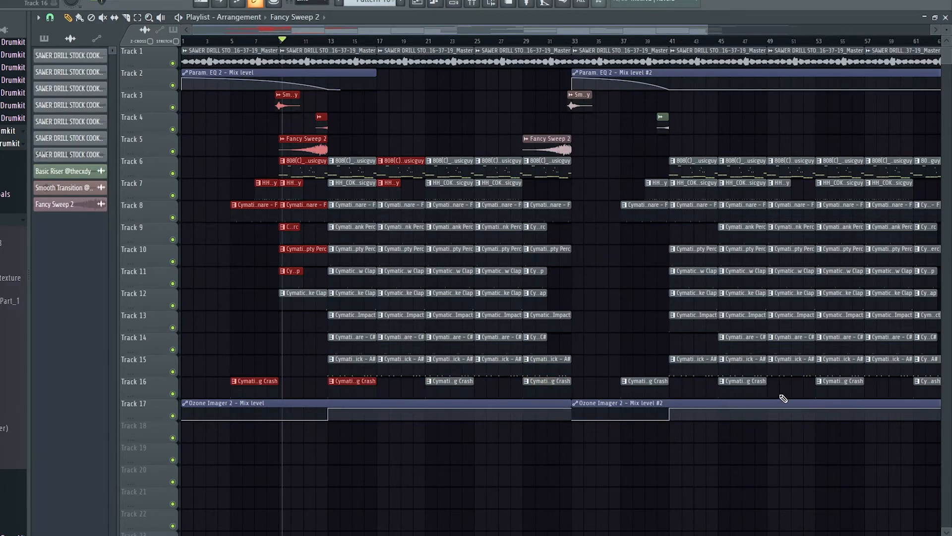
drag(790, 391, 754, 395)
drag(872, 391, 828, 396)
scroll(647, 365, down, 2)
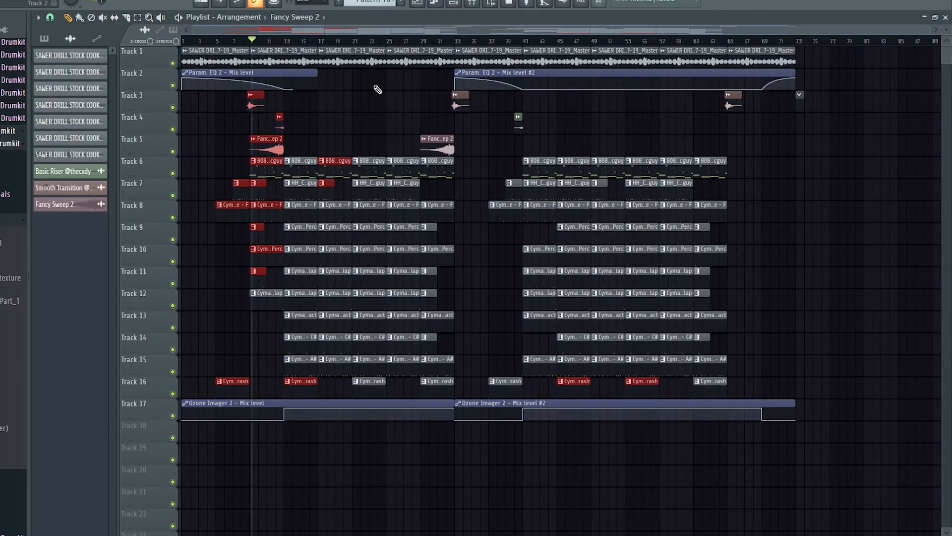
Step: Move the playhead to the bar 33 break and add its Smooth Transition and Param. EQ 2 mix level #2 clips to the selection
scroll(459, 154, up, 3)
drag(478, 39, 450, 52)
click(477, 110)
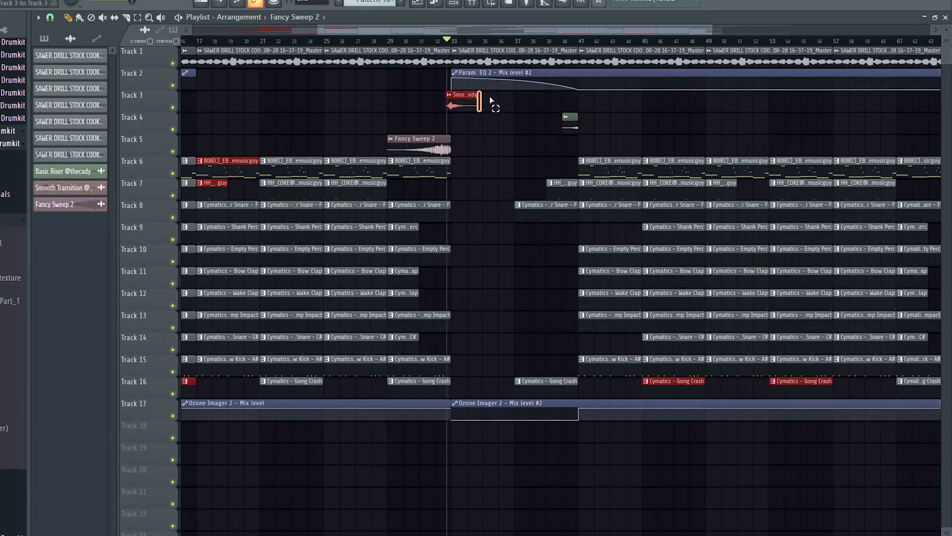
click(504, 81)
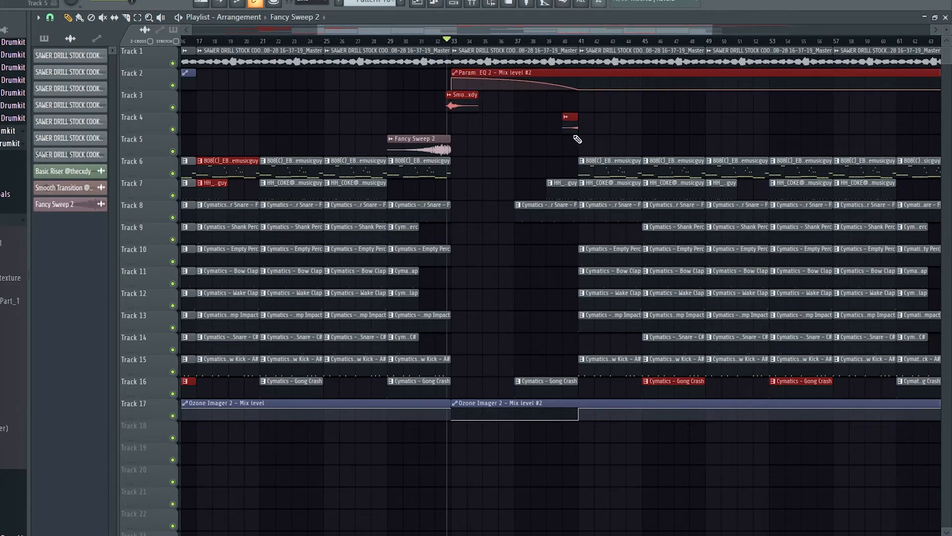
Step: Extend the selection to the second Fancy Sweep 2 and the first drop's 808, hi-hat, snare, perc, clap and impact clips from bar 17 to 33
scroll(577, 136, down, 3)
drag(553, 131, 647, 280)
drag(345, 124, 629, 356)
drag(357, 144, 457, 308)
drag(591, 134, 741, 354)
Step: Move the playhead to the outro at about bar 69 and examine the EQ and Ozone Imager mix level automation there
scroll(857, 185, up, 3)
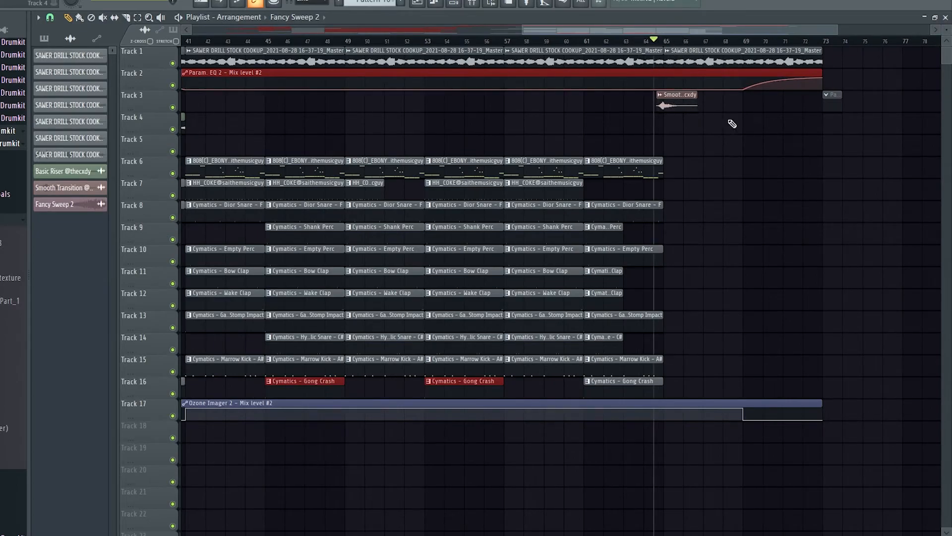
click(743, 41)
click(747, 41)
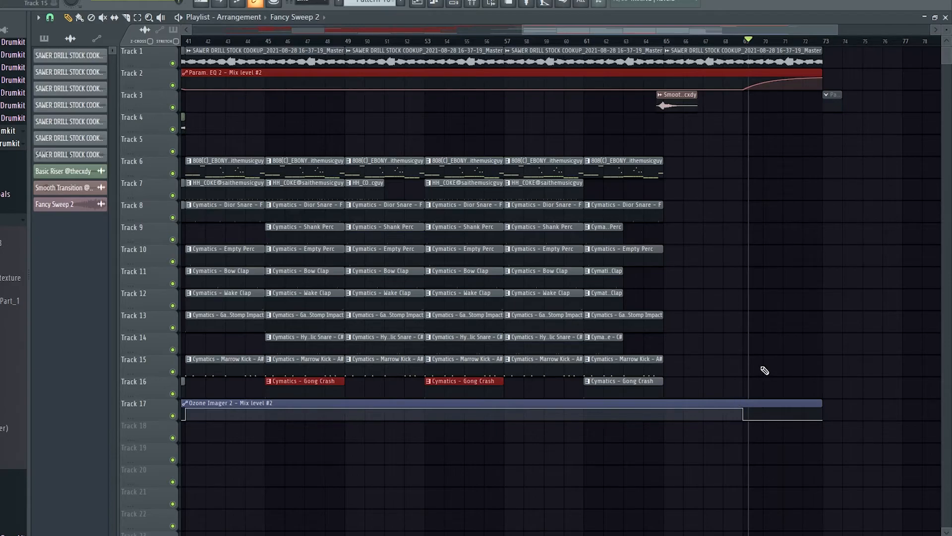
Step: Return the playhead to the start of the arrangement and deselect all clips
scroll(761, 347, down, 3)
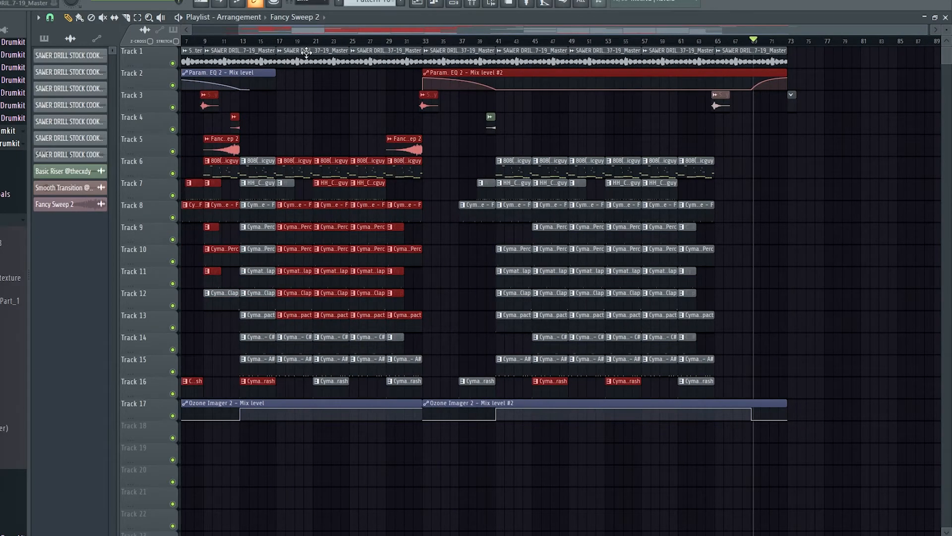
drag(309, 43, 22, 75)
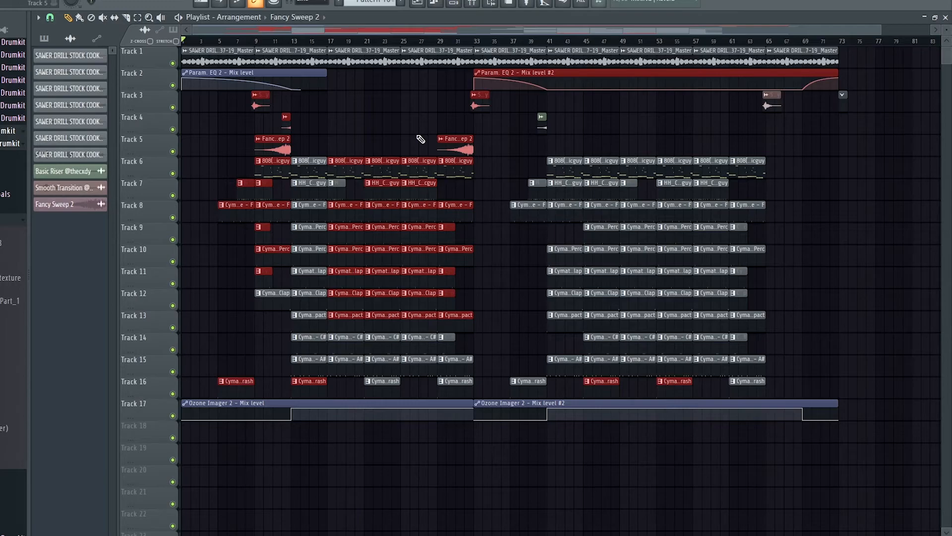
click(403, 109)
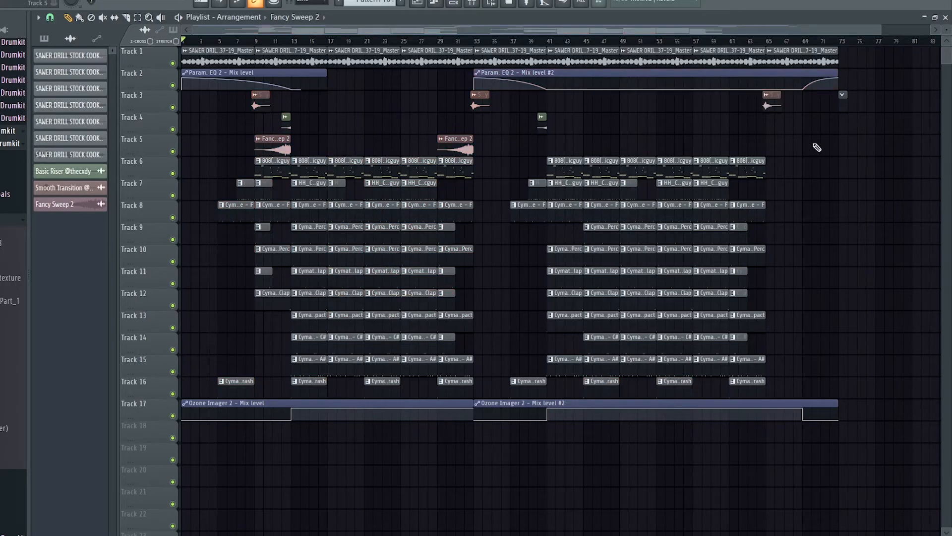